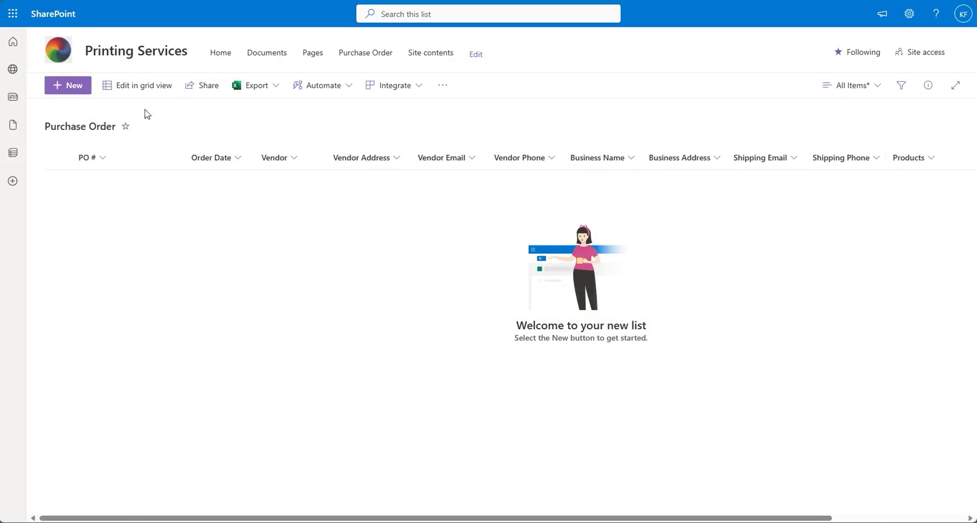
Step: Open a new Purchase Order item form, scroll through its fields, and close it without saving
click(73, 91)
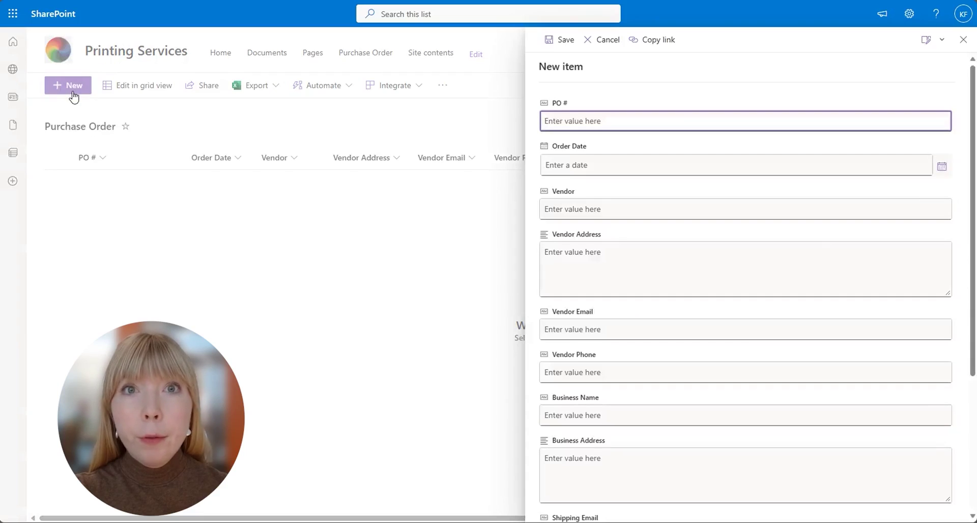
scroll(580, 204, down, 2)
scroll(580, 204, down, 3)
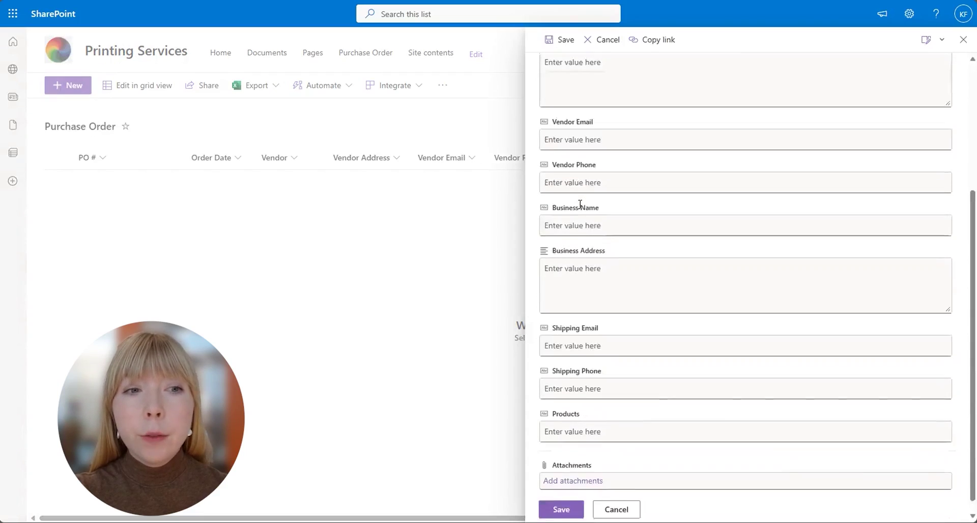
scroll(580, 204, up, 3)
scroll(580, 204, up, 2)
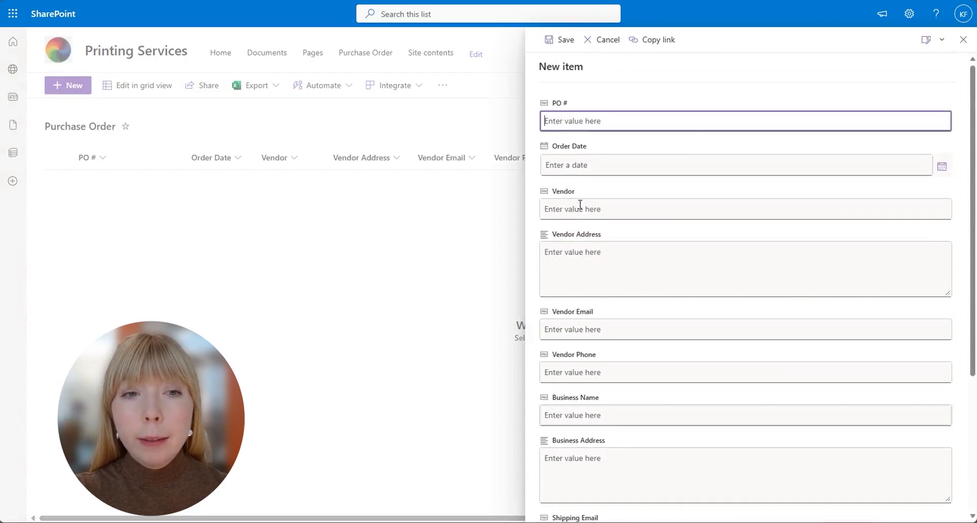
click(968, 45)
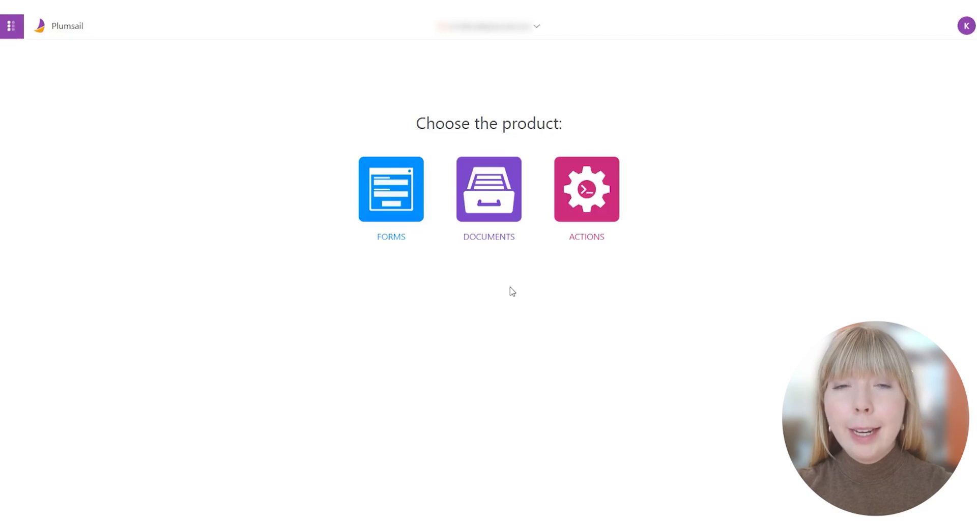
Step: In Plumsail Documents, start a process from the Sales category's Purchase order template
click(487, 216)
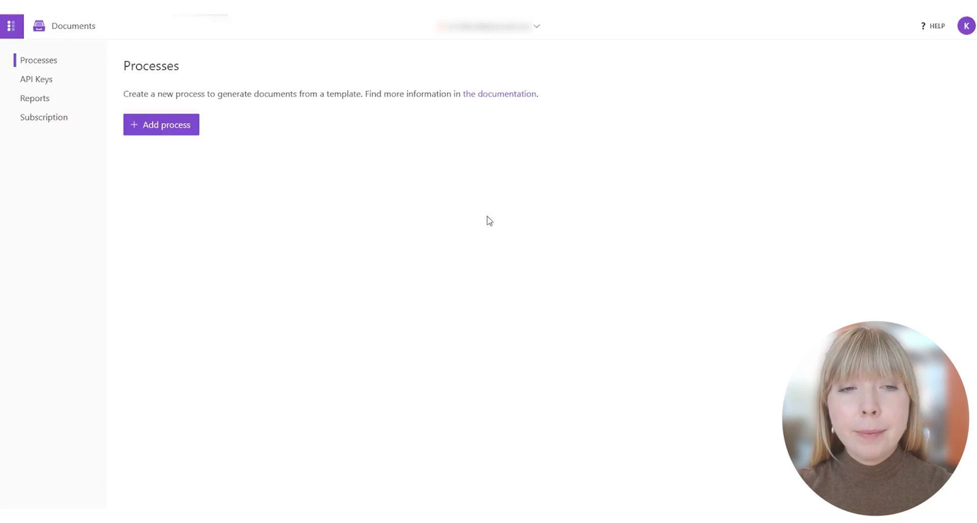
click(197, 122)
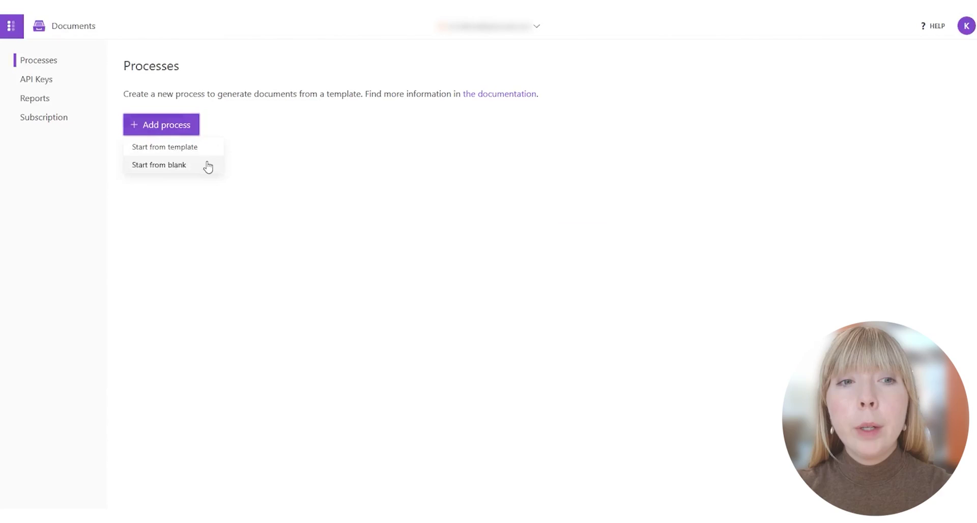
click(205, 148)
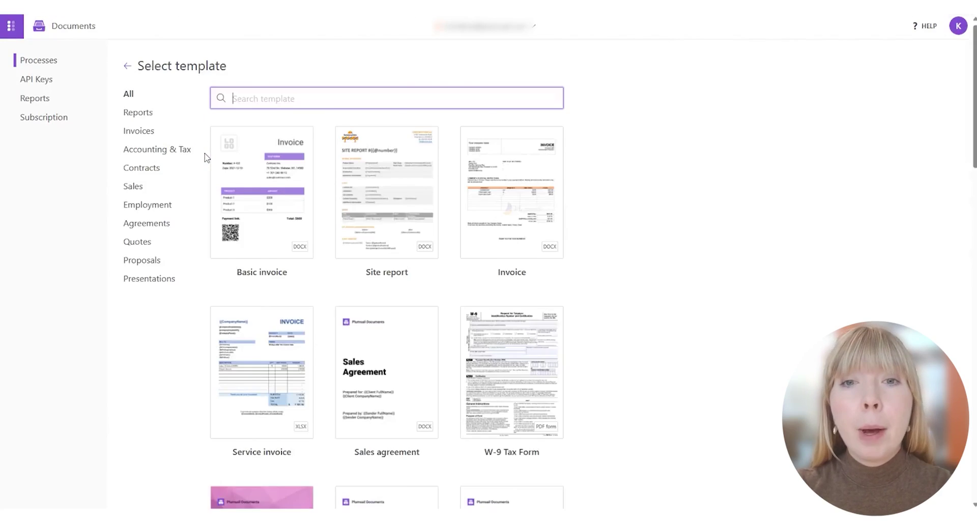
click(143, 190)
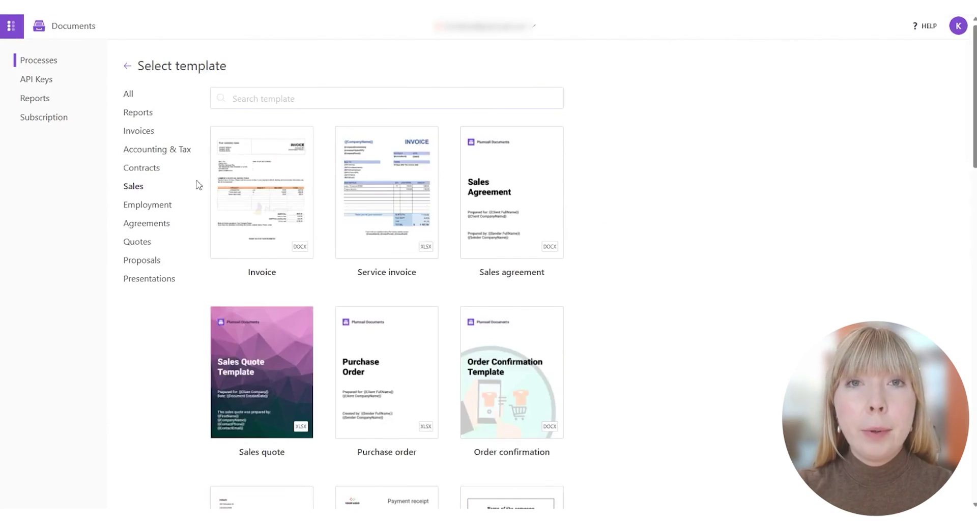
scroll(349, 186, down, 2)
scroll(349, 185, down, 1)
scroll(350, 185, down, 2)
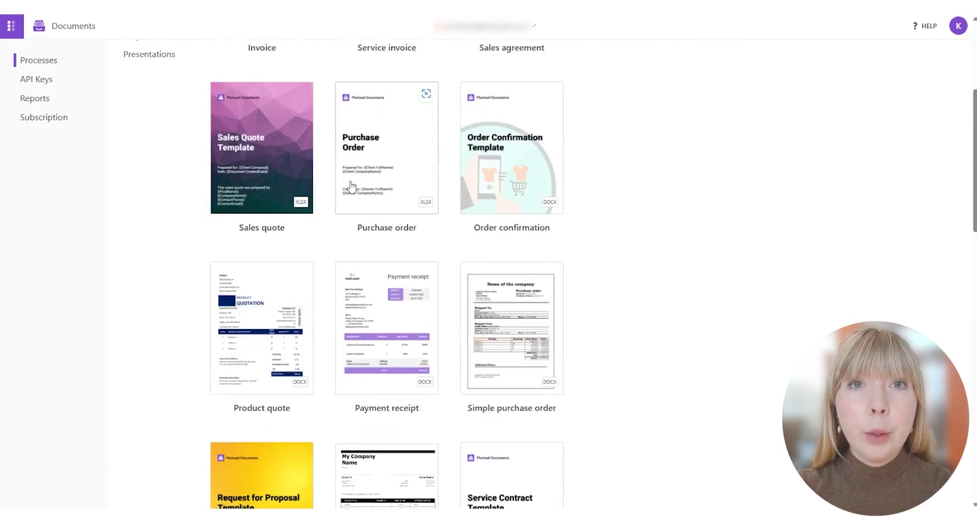
click(375, 181)
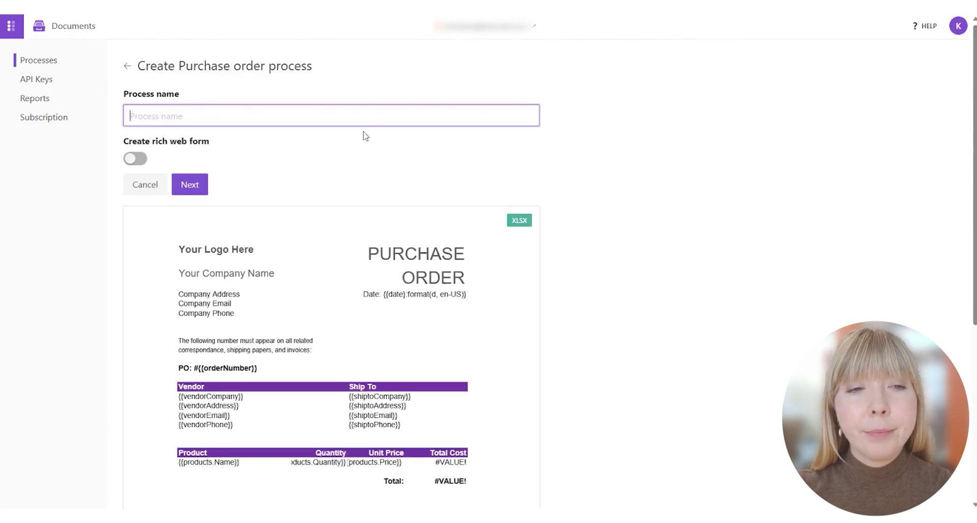
Step: Create the process named 'Purchase Order' and open its template for online editing
text(Purchase Order)
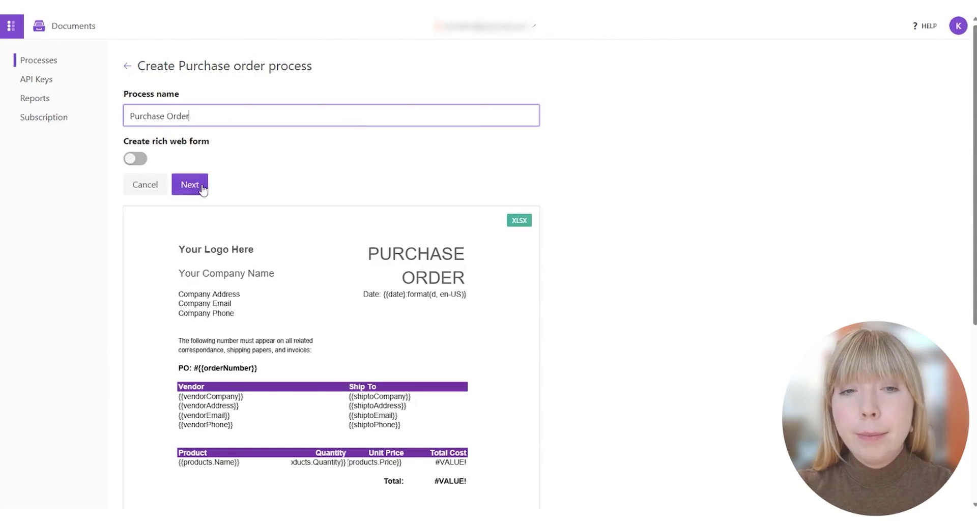
click(202, 188)
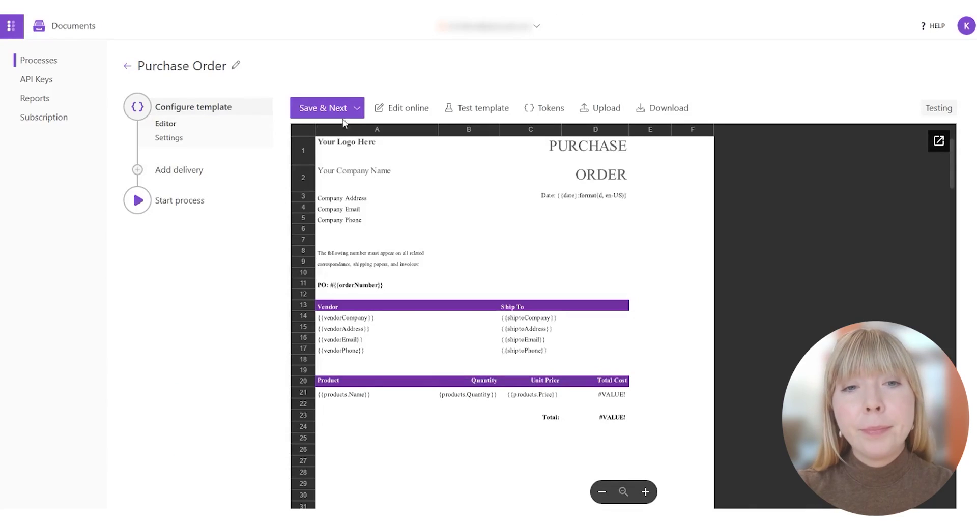
click(413, 114)
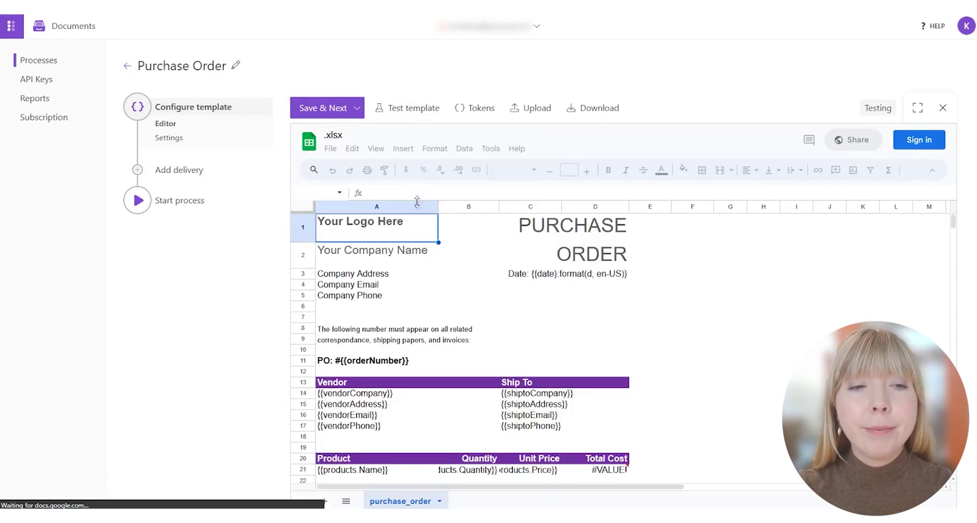
Step: Inspect the vendor and ship-to placeholders and the D21 and D23 total formulas
click(408, 395)
mouse_move(413, 404)
mouse_down()
mouse_move(412, 426)
mouse_move(446, 426)
mouse_up()
click(550, 395)
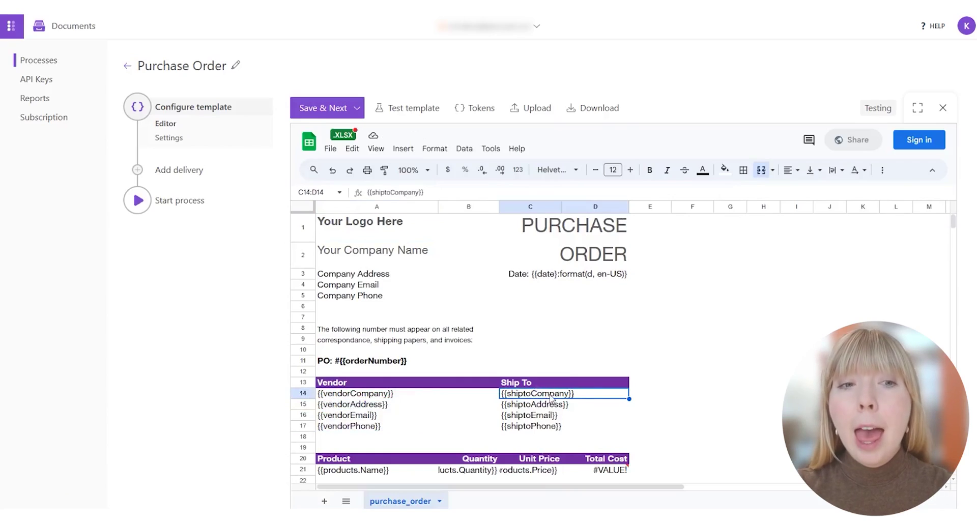
click(578, 404)
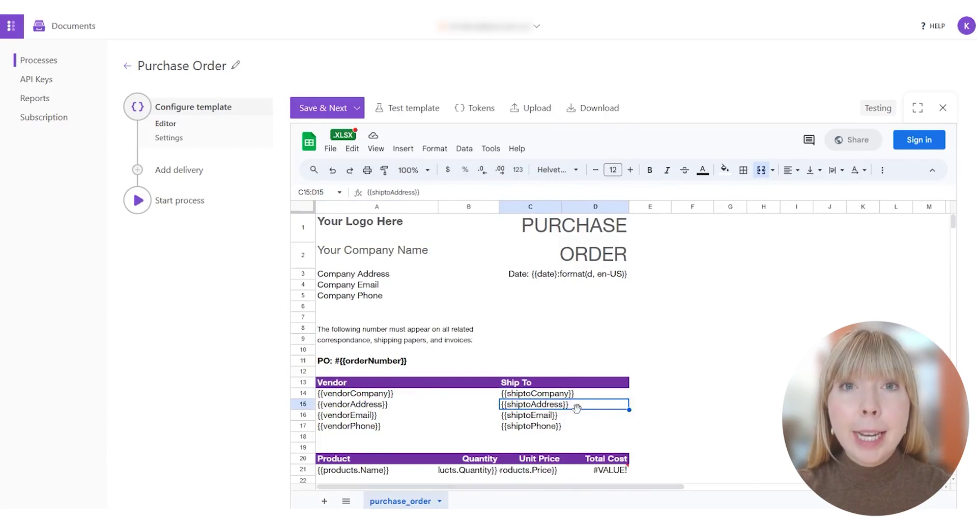
scroll(579, 414, down, 1)
scroll(578, 415, down, 1)
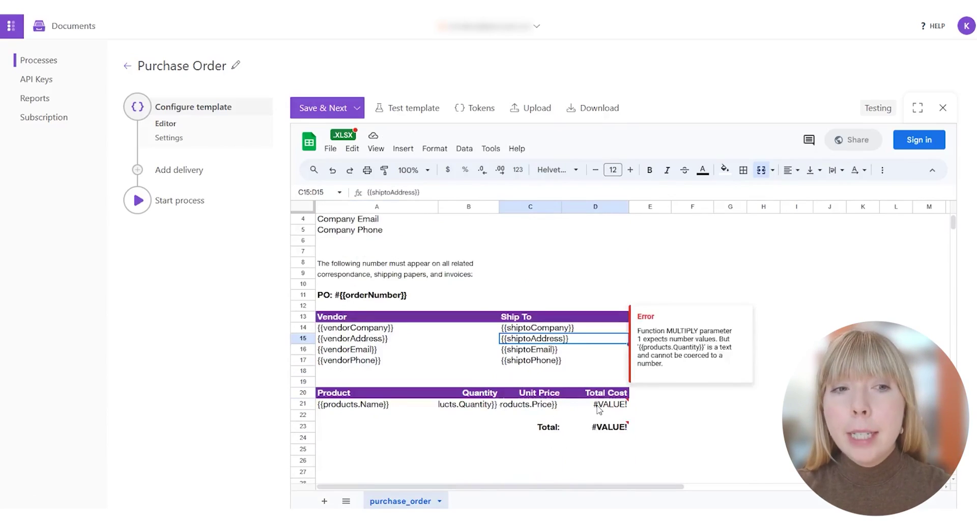
click(600, 405)
click(536, 192)
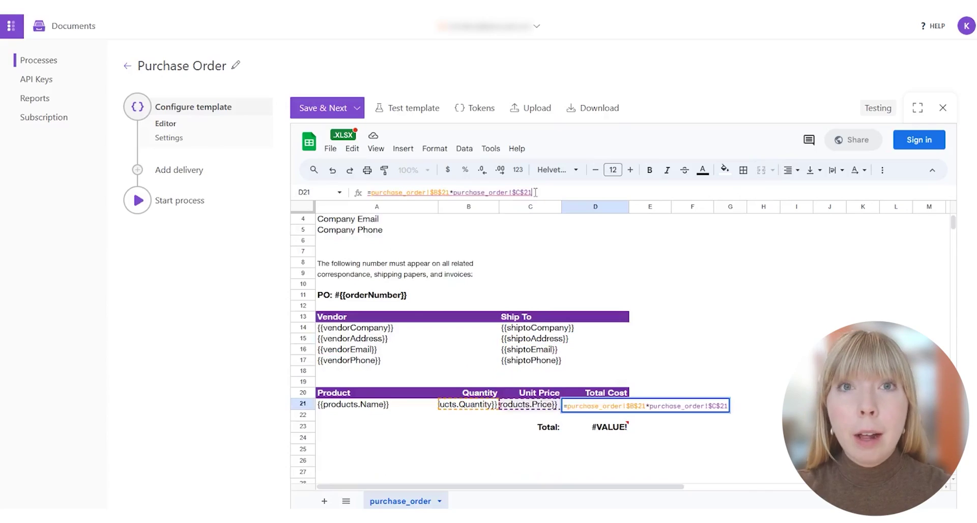
click(619, 429)
click(527, 191)
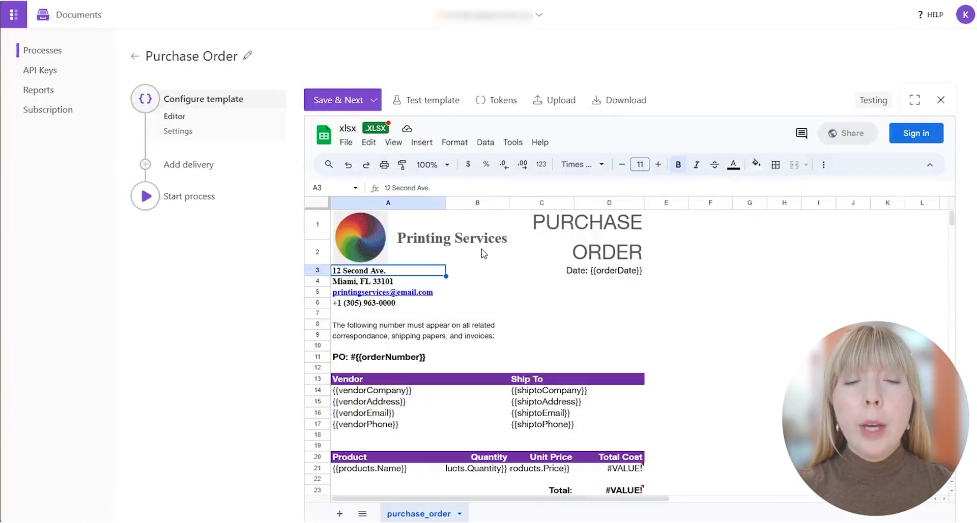
key(Down)
key(Down)
key(Down)
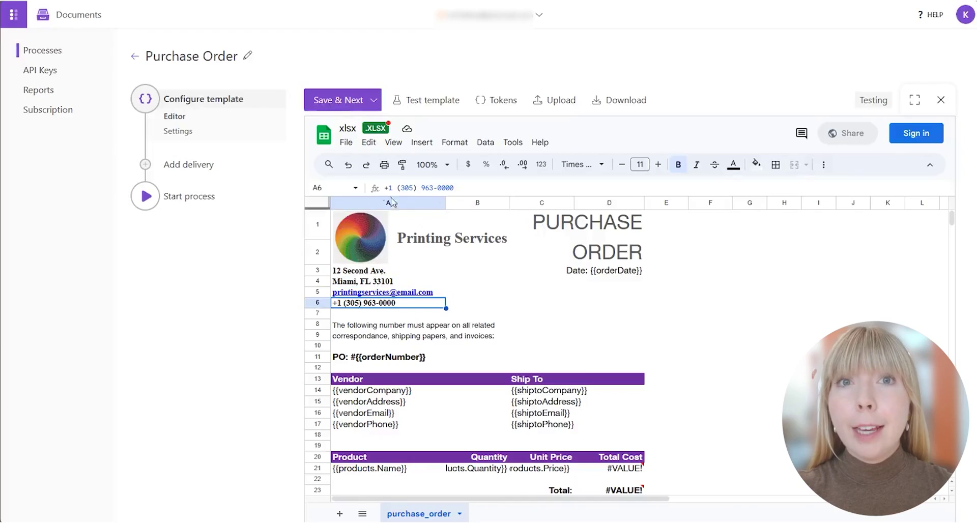
click(332, 101)
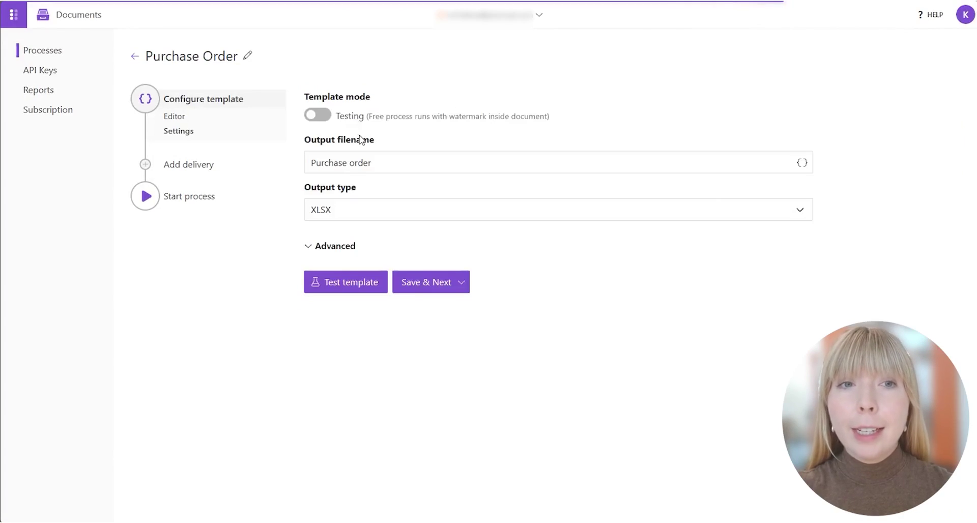
click(326, 117)
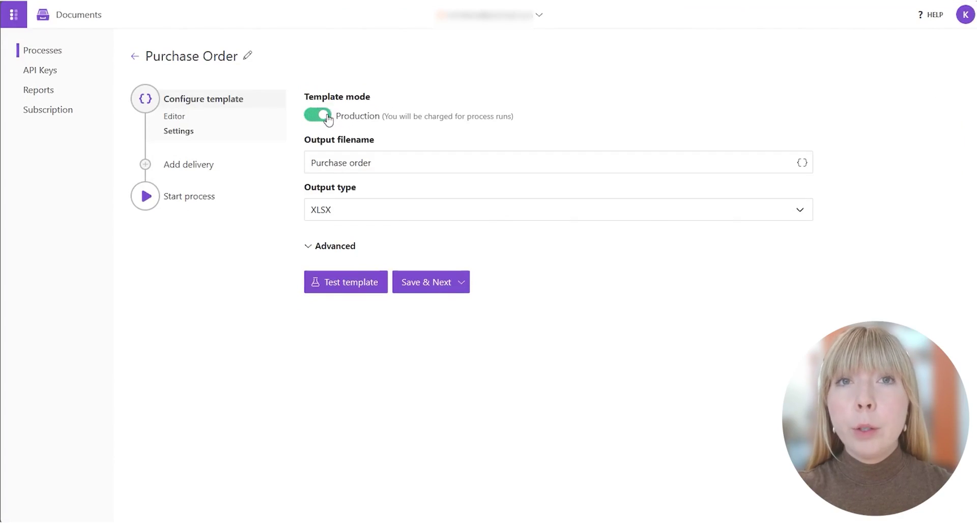
click(328, 118)
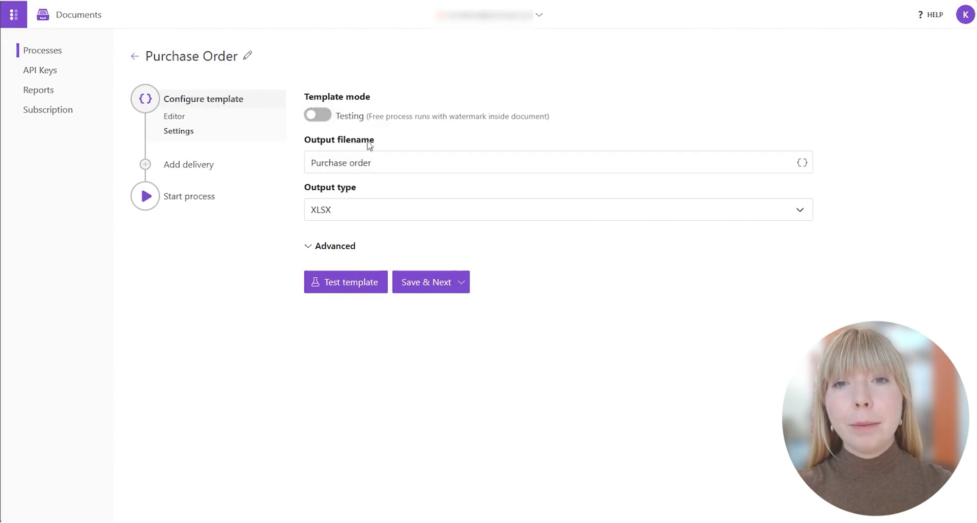
click(396, 164)
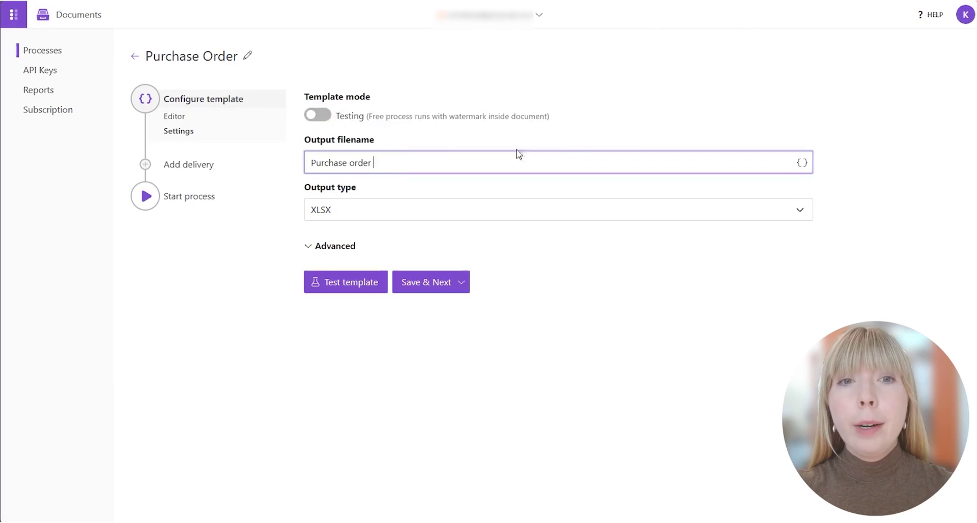
click(802, 164)
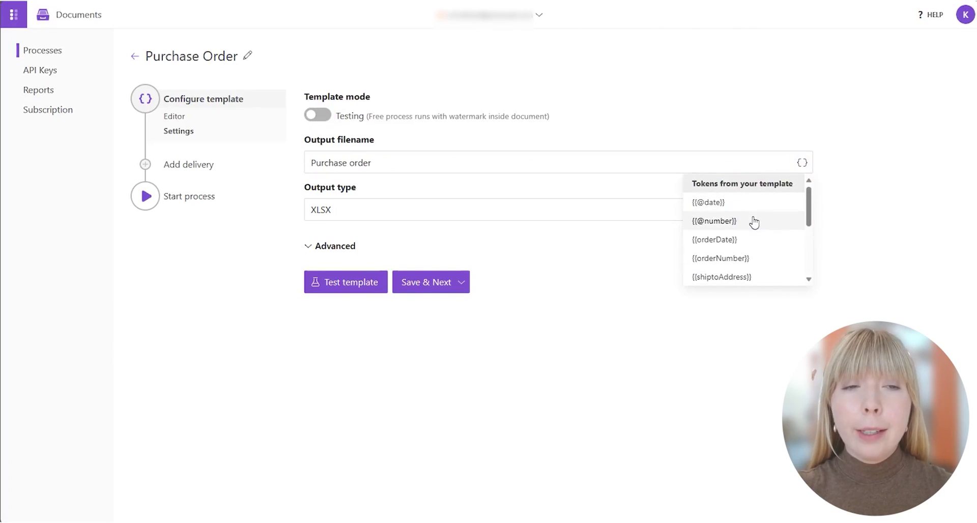
click(713, 221)
click(714, 239)
Step: Set the output type to PDF, leaving watermark, protection and advanced settings unchanged
click(572, 210)
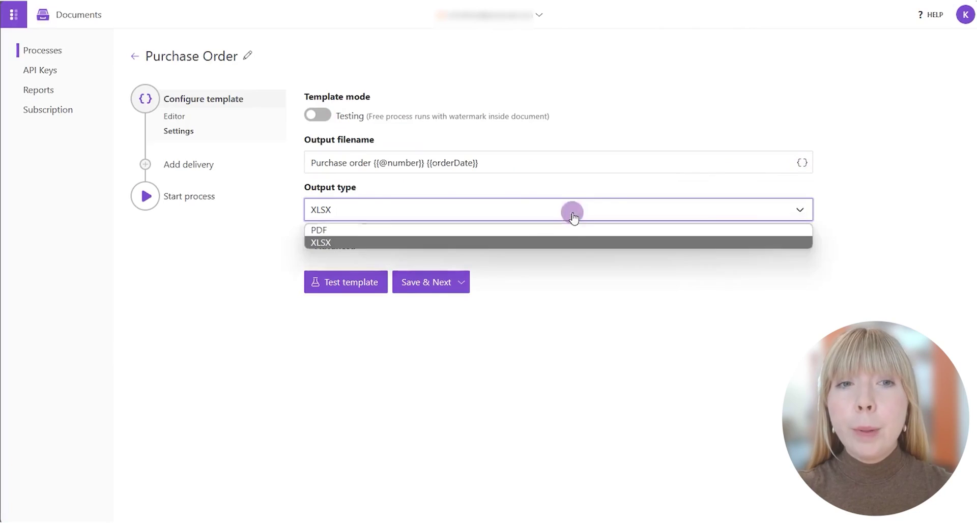
click(533, 231)
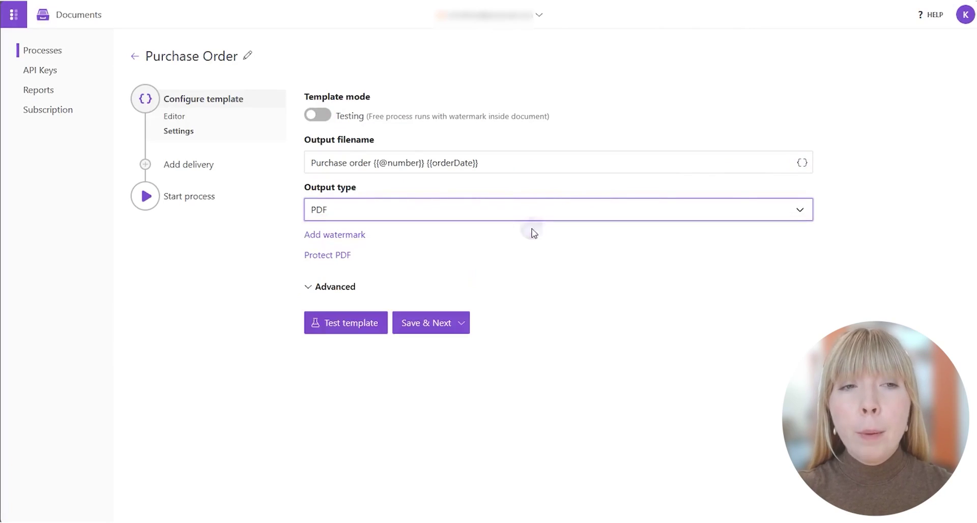
click(350, 236)
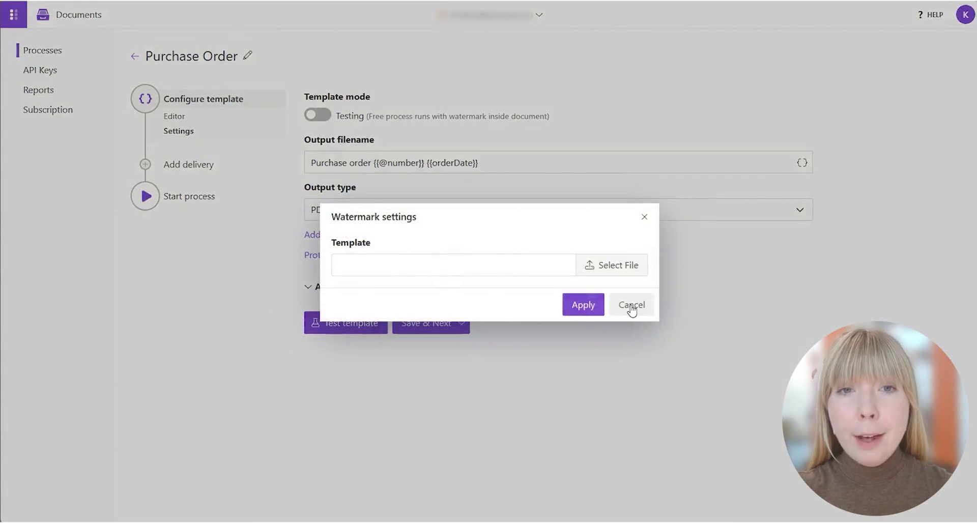
click(629, 305)
click(336, 255)
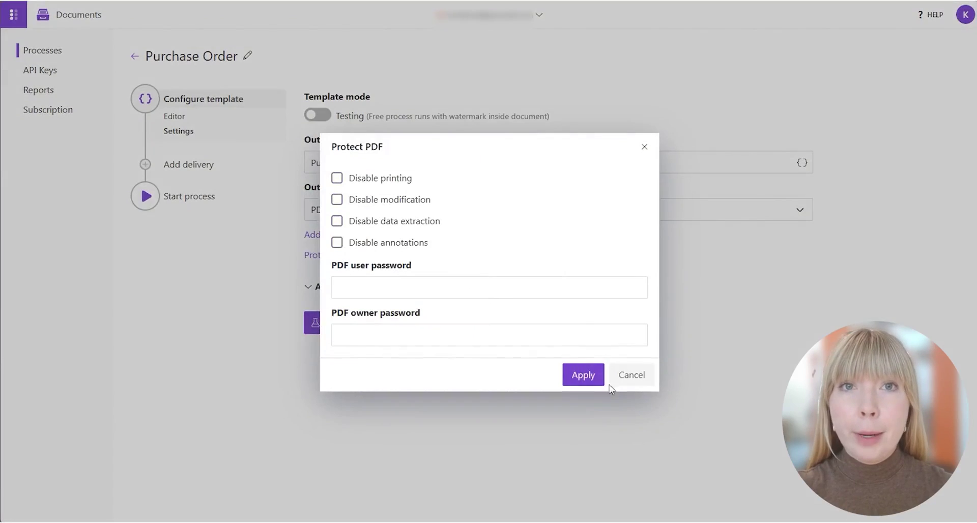
click(625, 379)
click(352, 288)
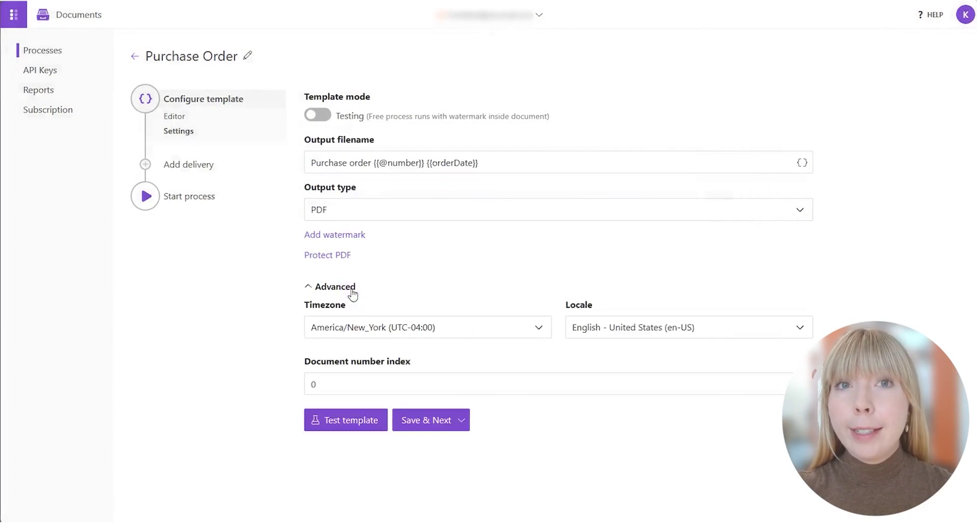
click(352, 291)
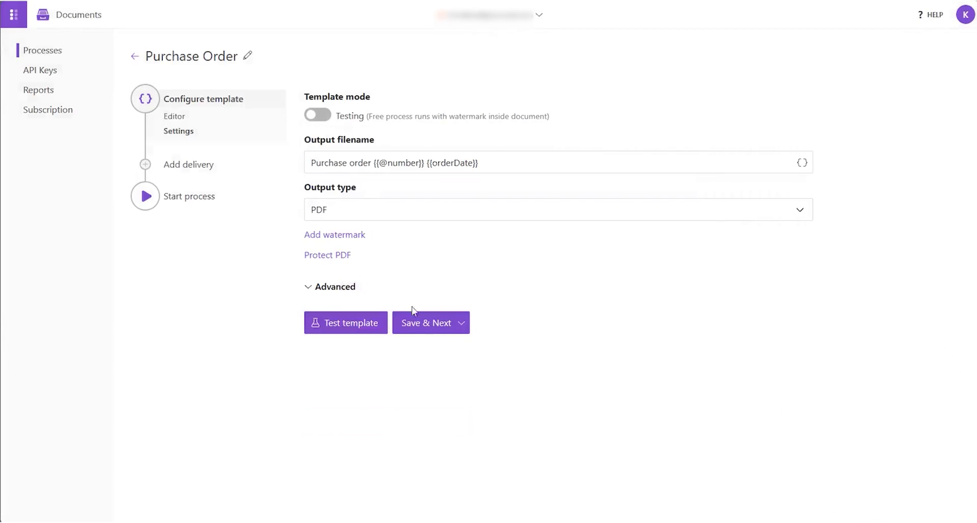
Step: Save the settings, choose SharePoint delivery, and connect to the pasted SharePoint site URL
click(427, 331)
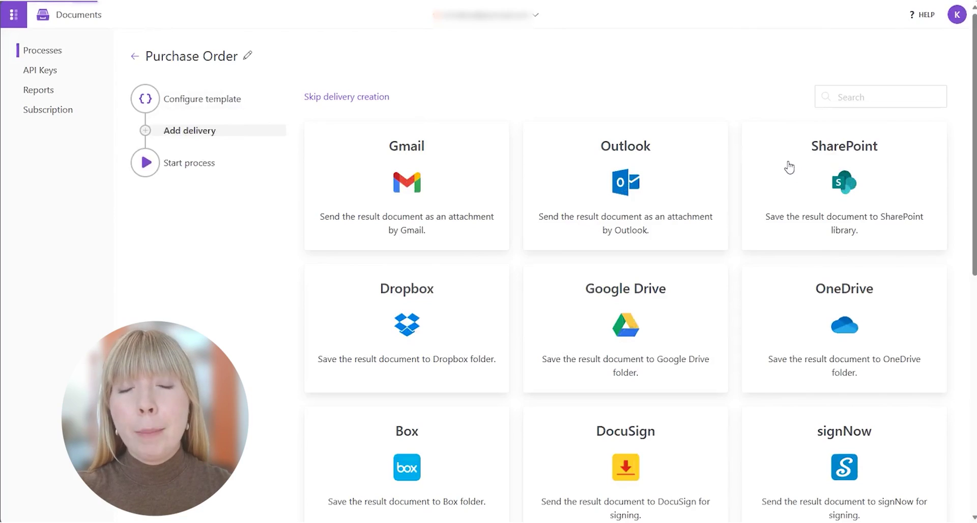
click(787, 165)
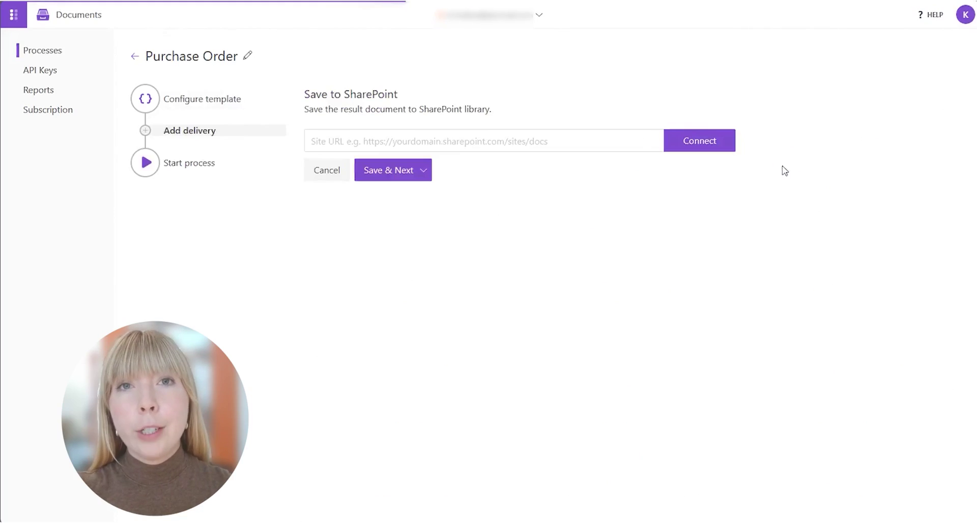
click(547, 143)
key(ctrl+v)
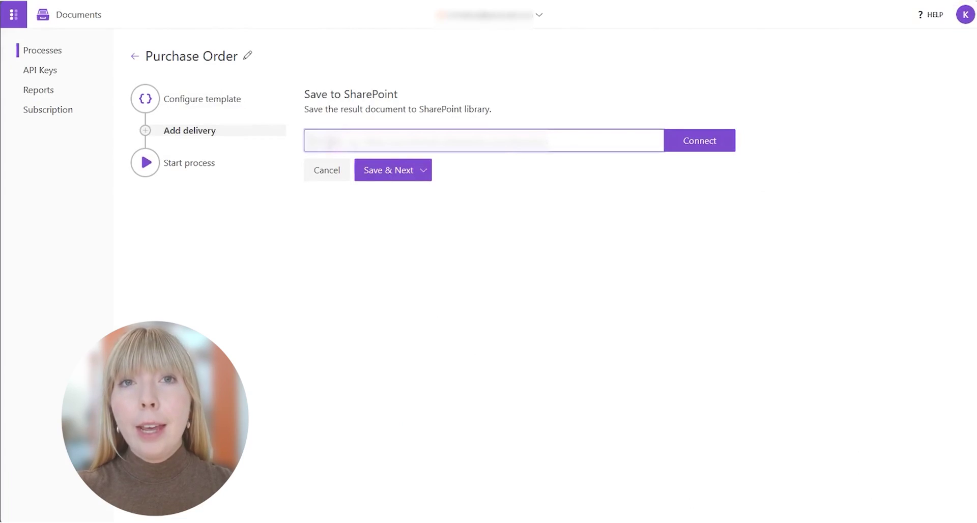
click(680, 138)
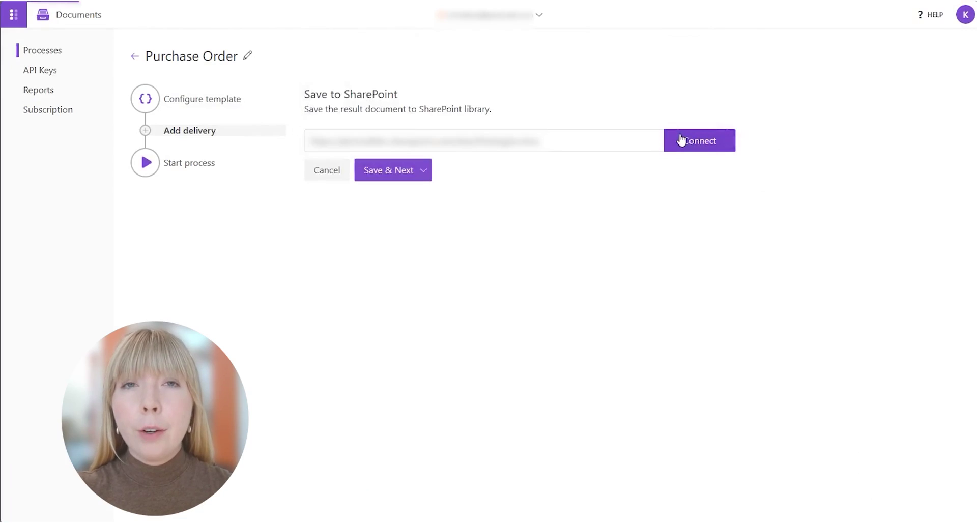
Step: Target the Purchase Orders folder in the PrintingServices Shared Documents library and save delivery
click(678, 199)
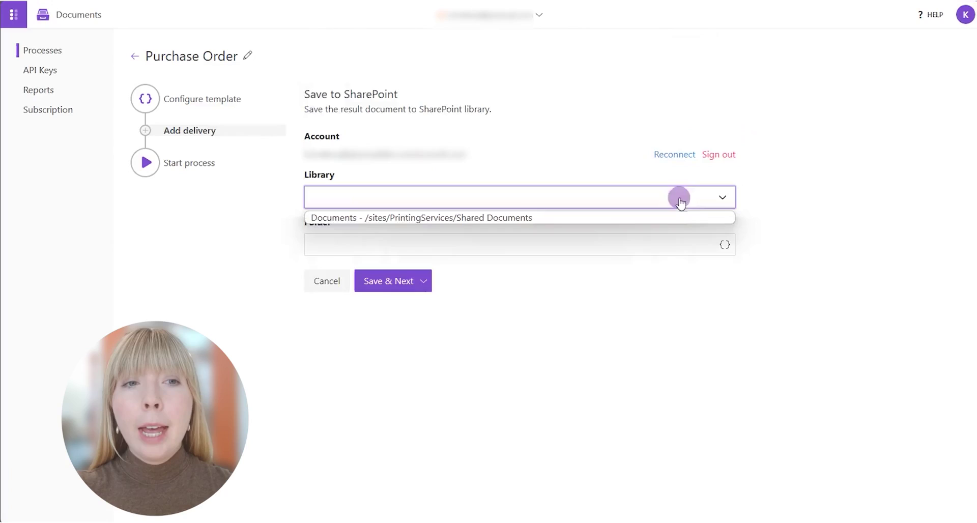
click(649, 219)
click(591, 242)
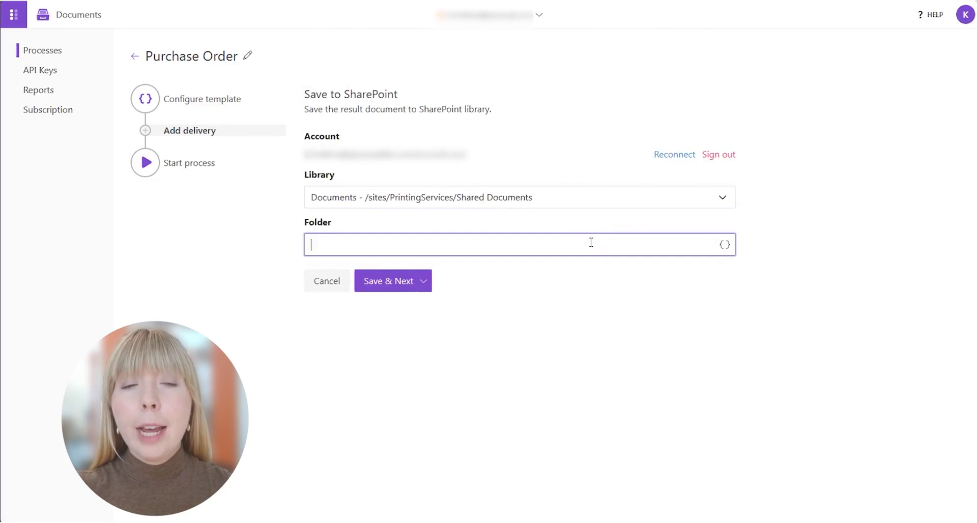
text(PurchaseOrders)
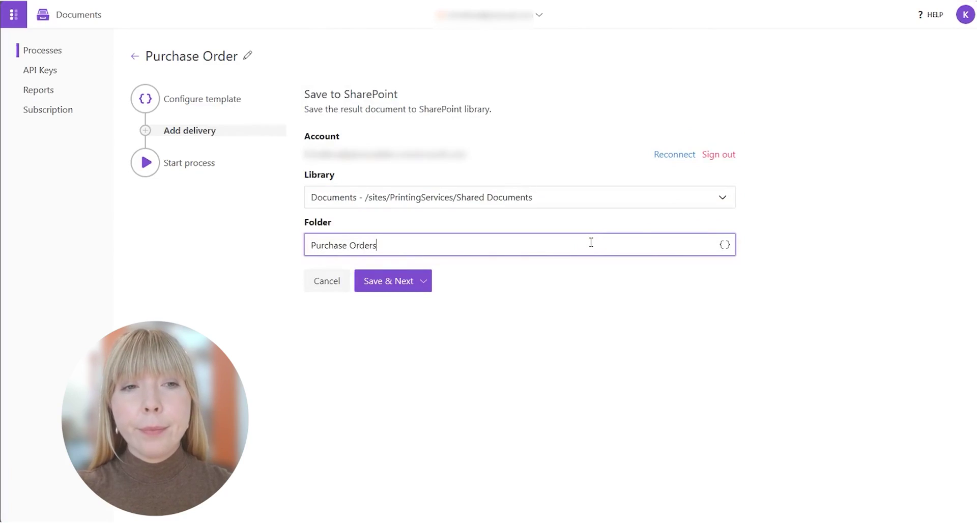
click(724, 245)
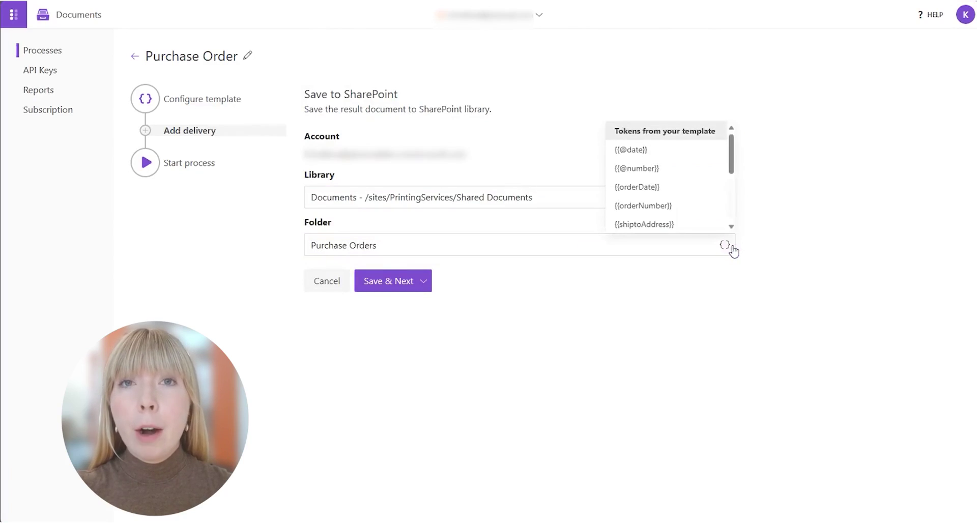
click(603, 243)
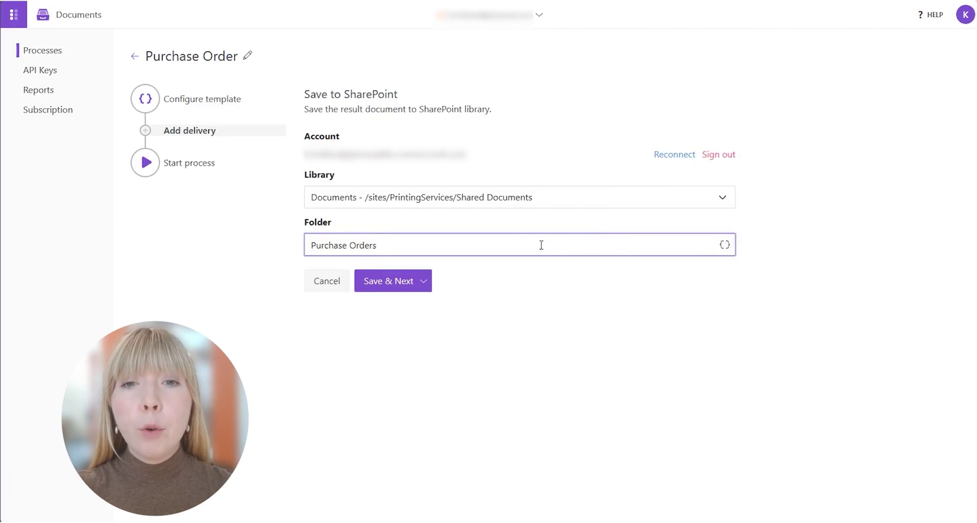
click(405, 283)
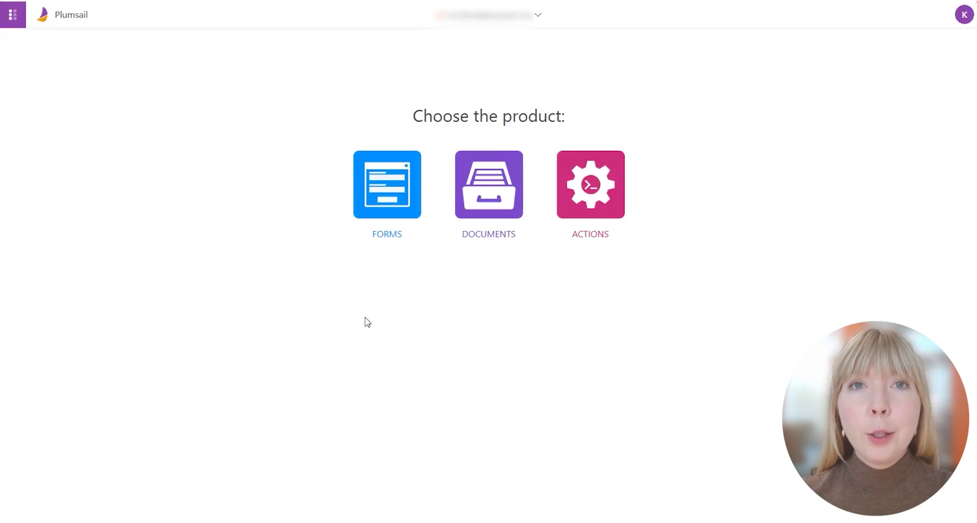
Step: Choose Forms on the Plumsail product chooser page
click(385, 213)
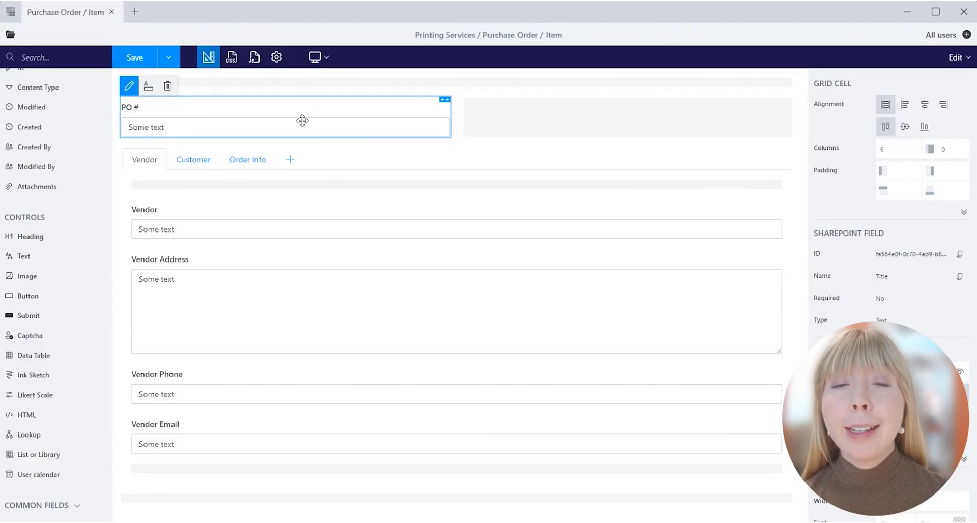
Step: Review the Customer and Order Info tabs, place Order Date beside PO #, then go to Order Info
click(196, 159)
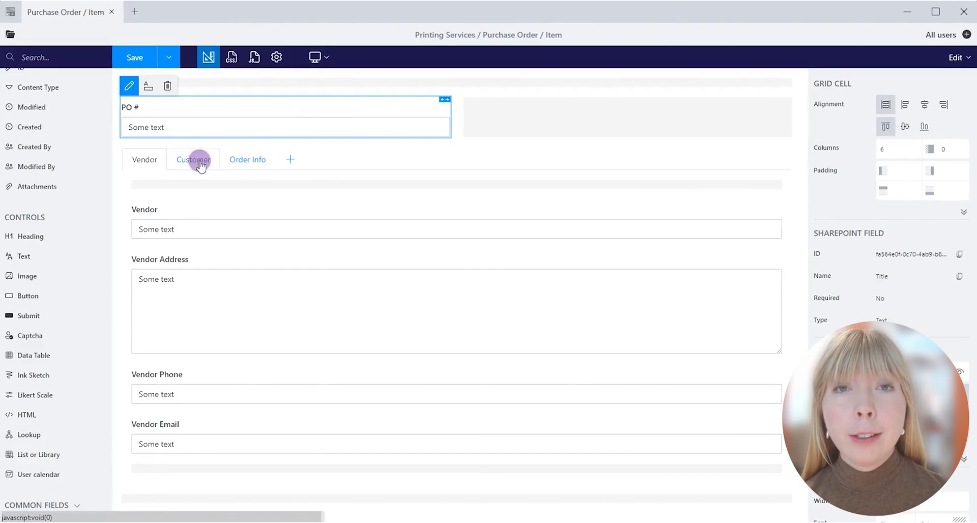
click(229, 160)
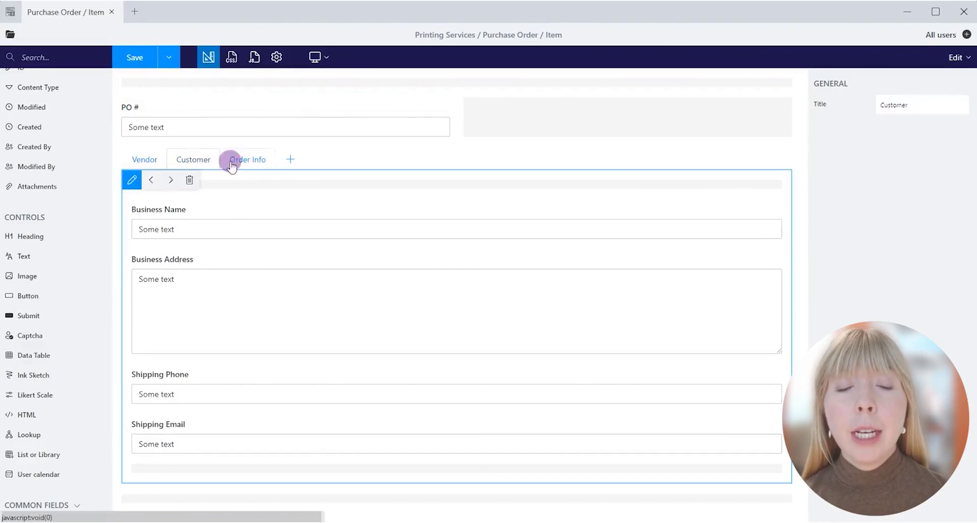
click(145, 160)
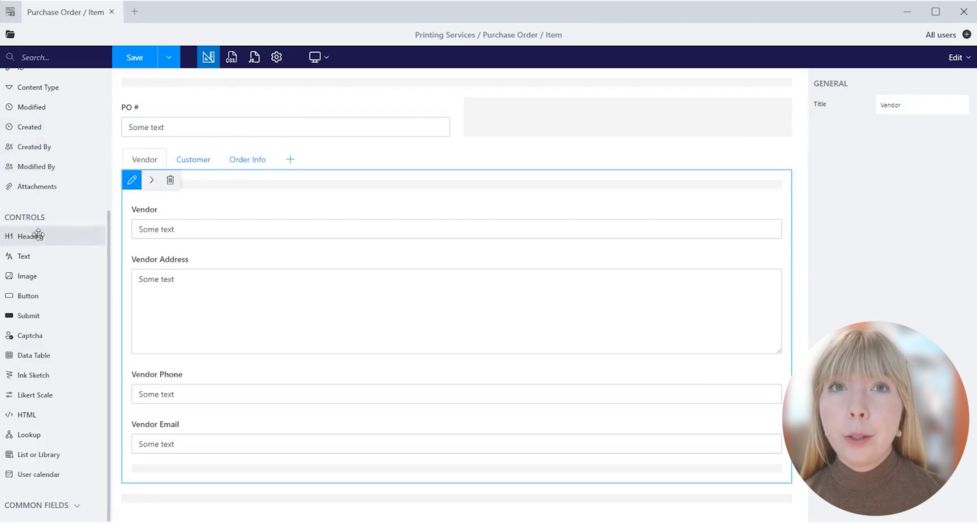
scroll(38, 294, up, 2)
scroll(38, 294, up, 3)
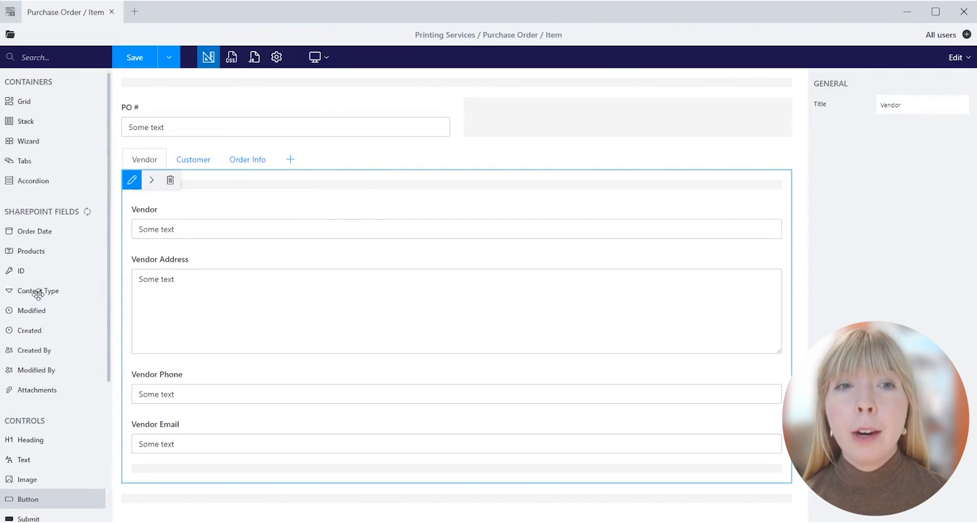
click(49, 234)
mouse_move(49, 235)
mouse_down()
mouse_move(538, 152)
mouse_move(573, 129)
mouse_up()
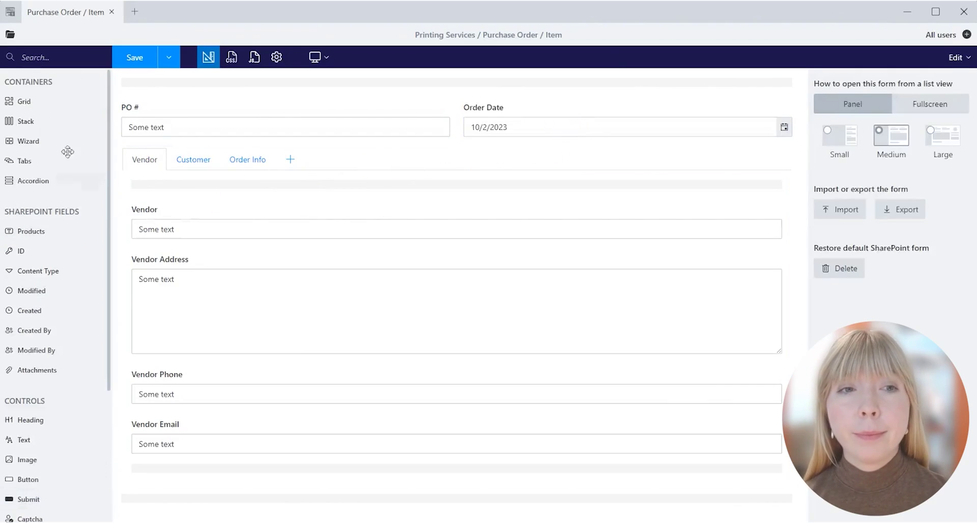
scroll(56, 311, down, 4)
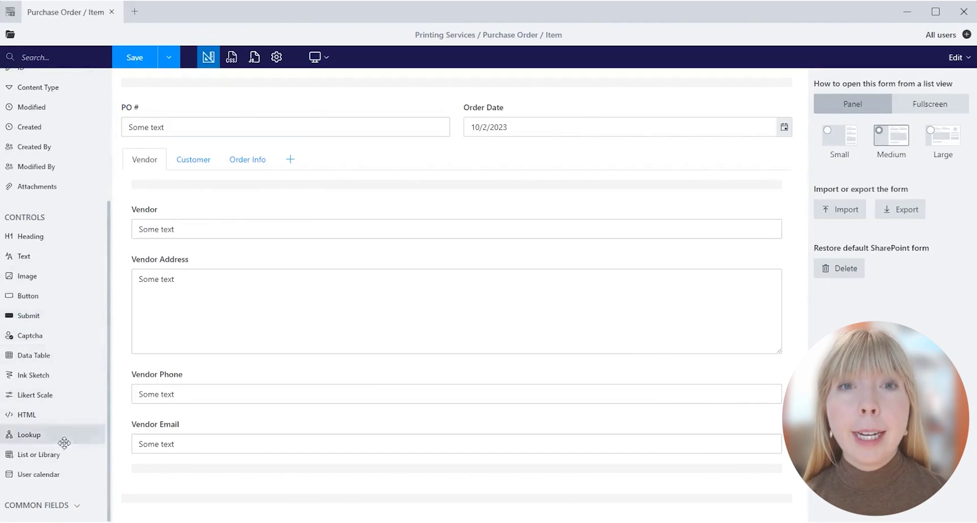
click(238, 161)
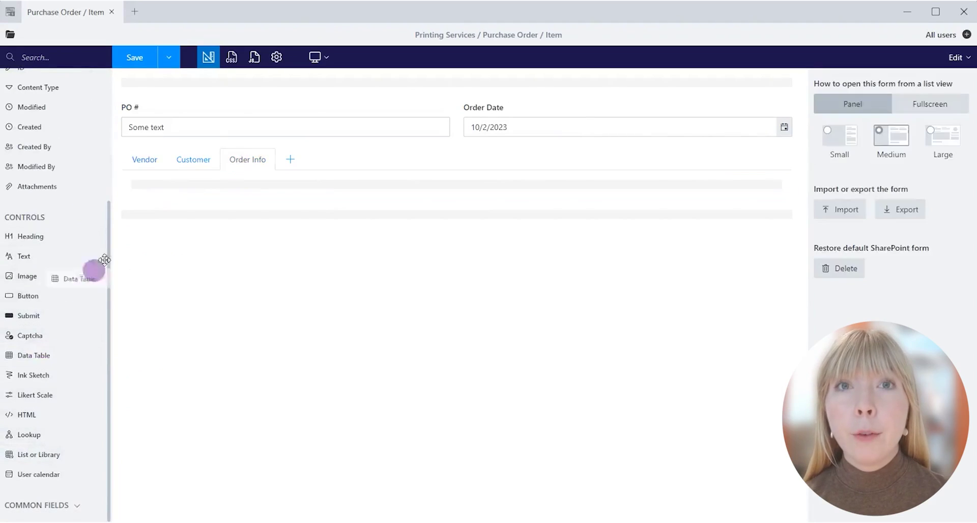
Step: Add a data table to the Order Info tab and hide its title
drag(42, 349, 132, 185)
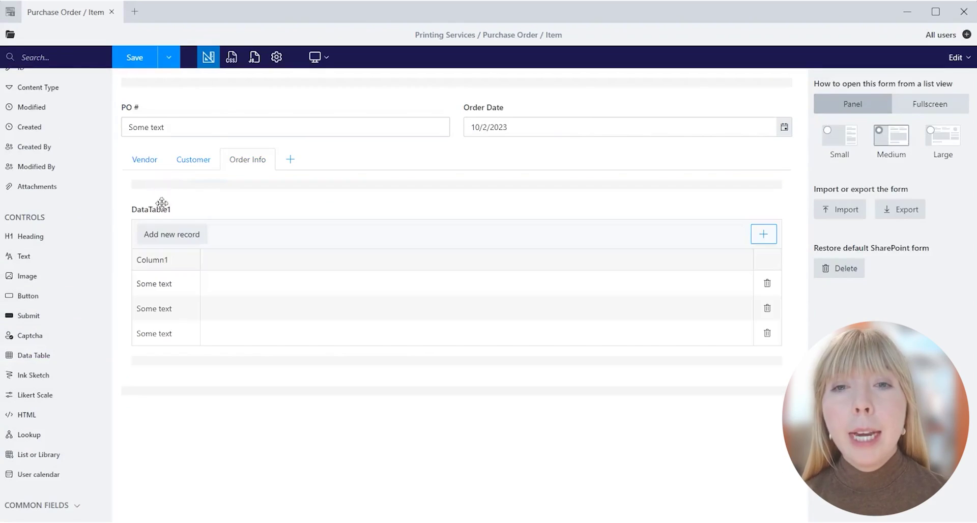
click(161, 206)
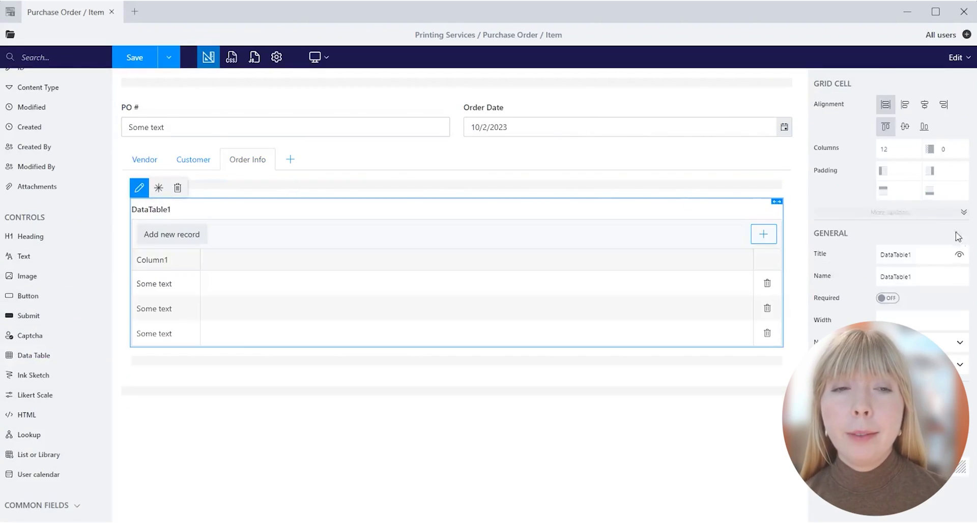
click(959, 255)
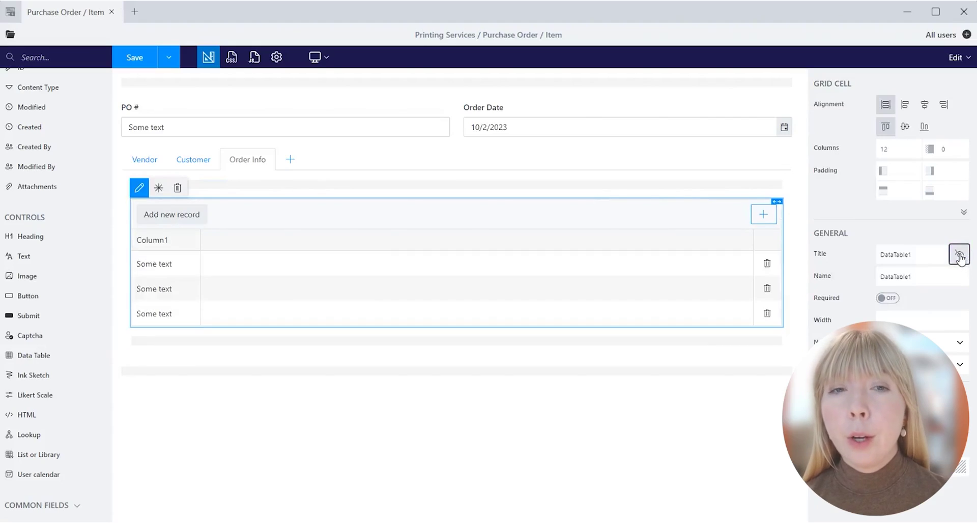
Step: Give the table Product Name, Quantity and Product Price columns
click(139, 240)
click(898, 104)
key(Tab)
key(Tab)
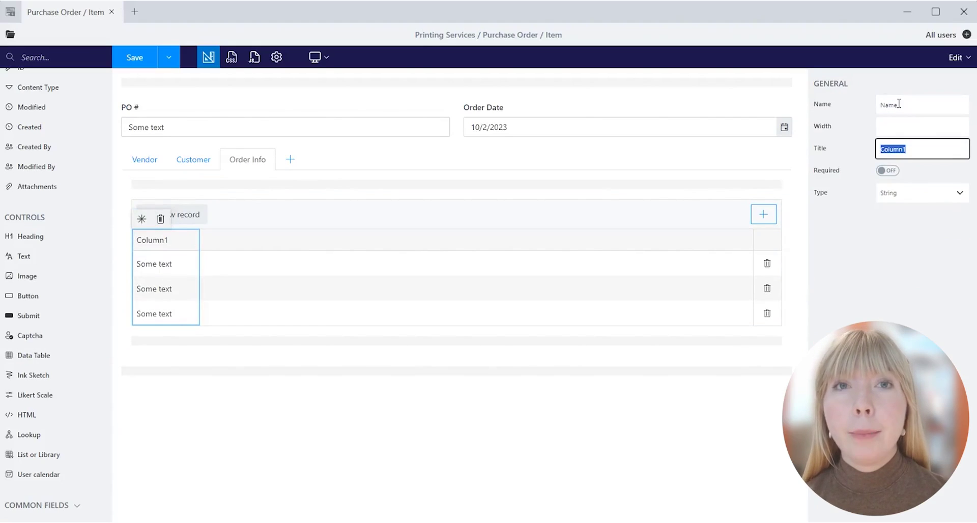
text(Product Name)
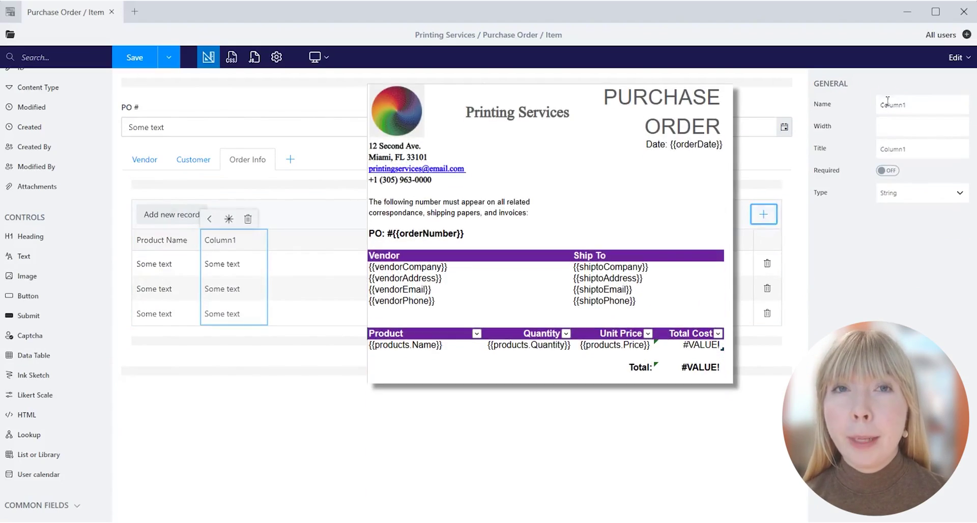
double_click(887, 104)
text(Quantity)
key(Tab)
key(Tab)
text(Quantity)
click(763, 214)
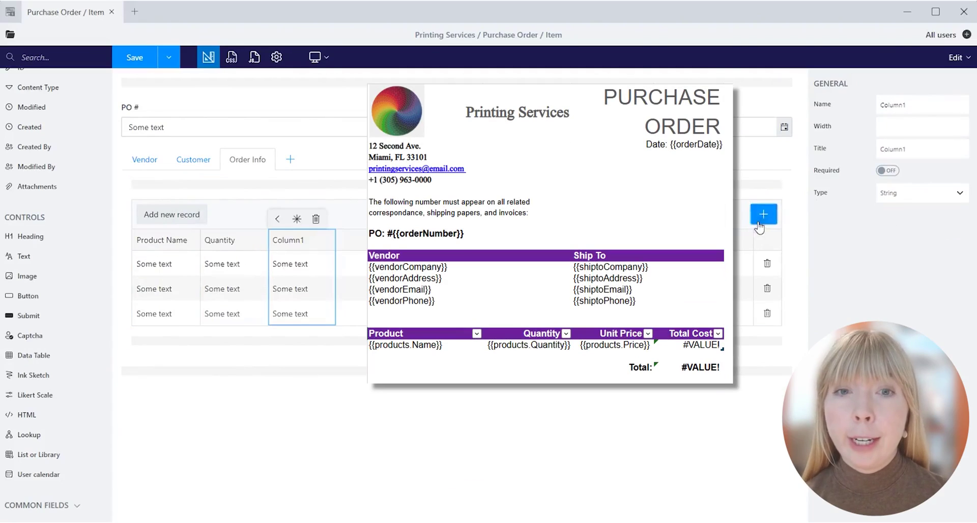
double_click(895, 104)
text(Price)
key(Tab)
key(Tab)
text(Pro)
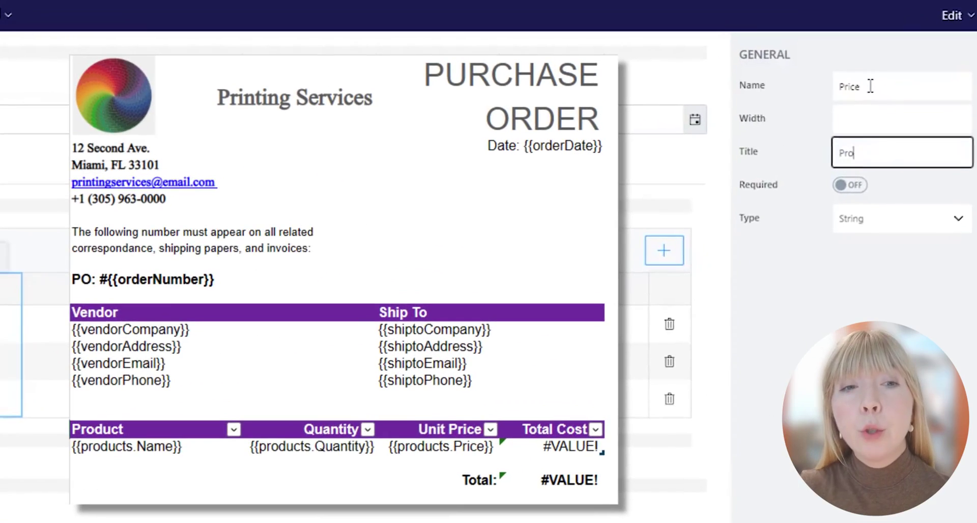
text(duct Price)
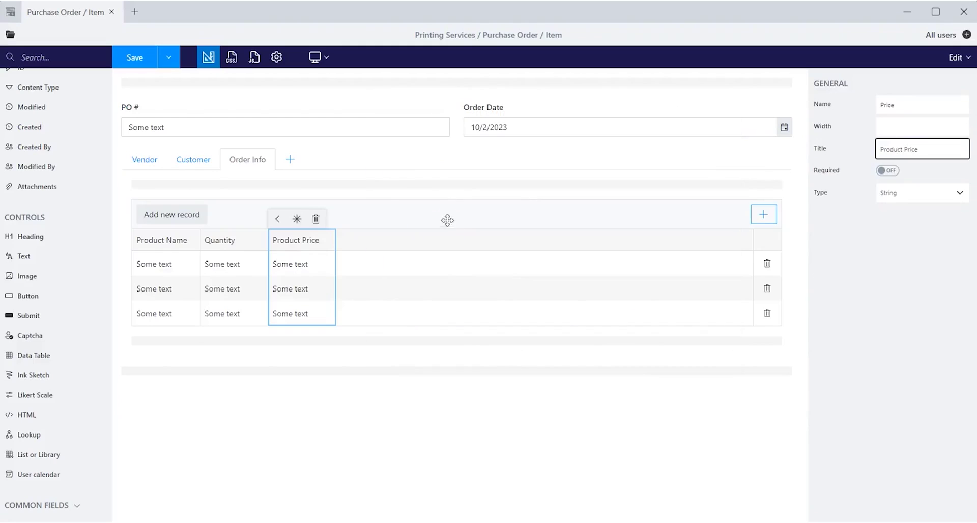
Step: Set the data table to save its rows into the Products SharePoint field
click(448, 219)
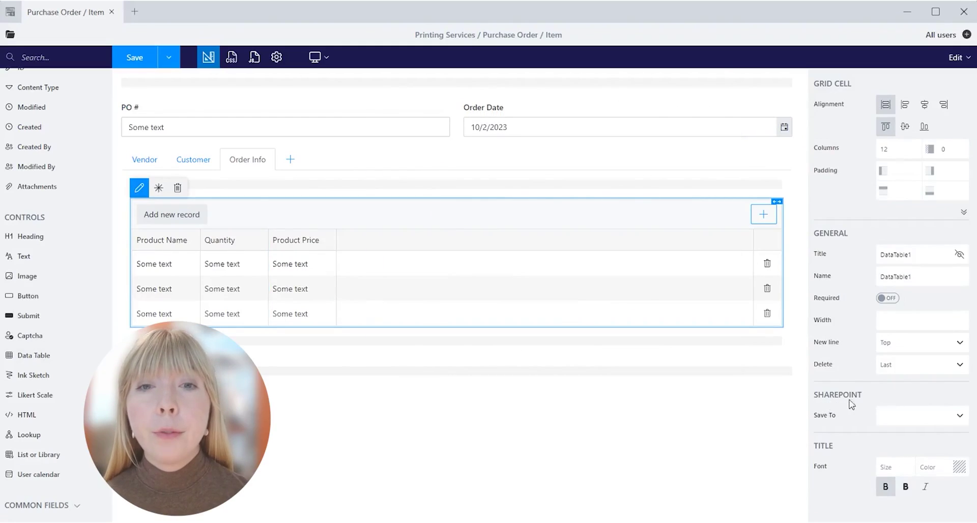
mouse_move(921, 415)
click(957, 415)
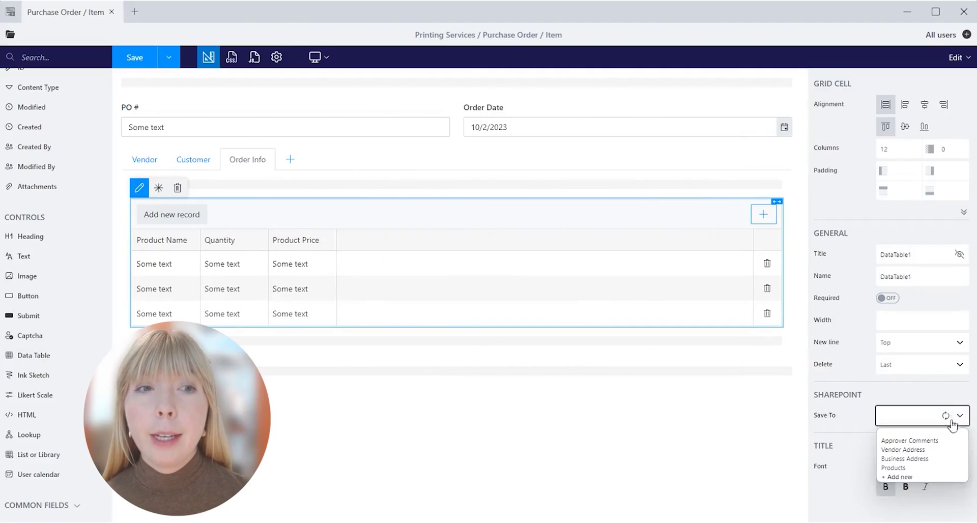
click(923, 468)
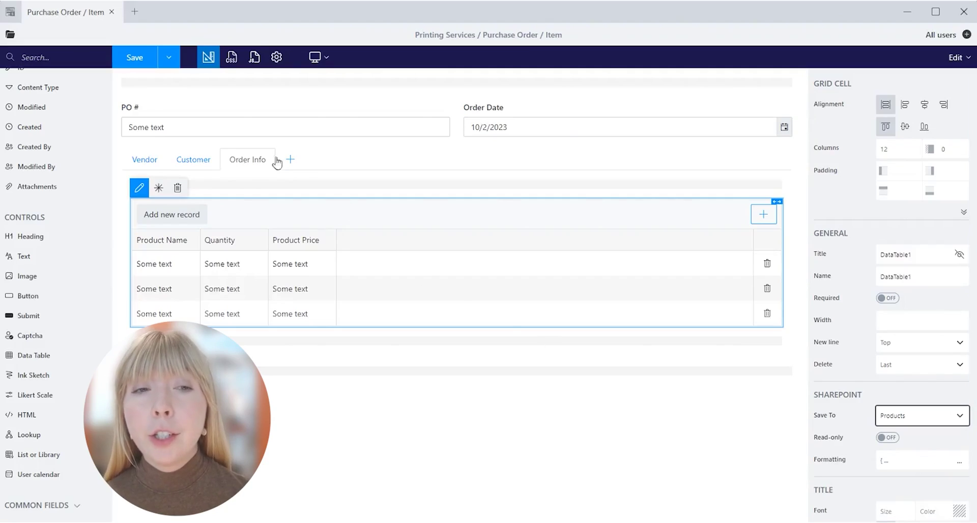
Step: Save the form design with the New, Edit and Display forms all selected
click(199, 159)
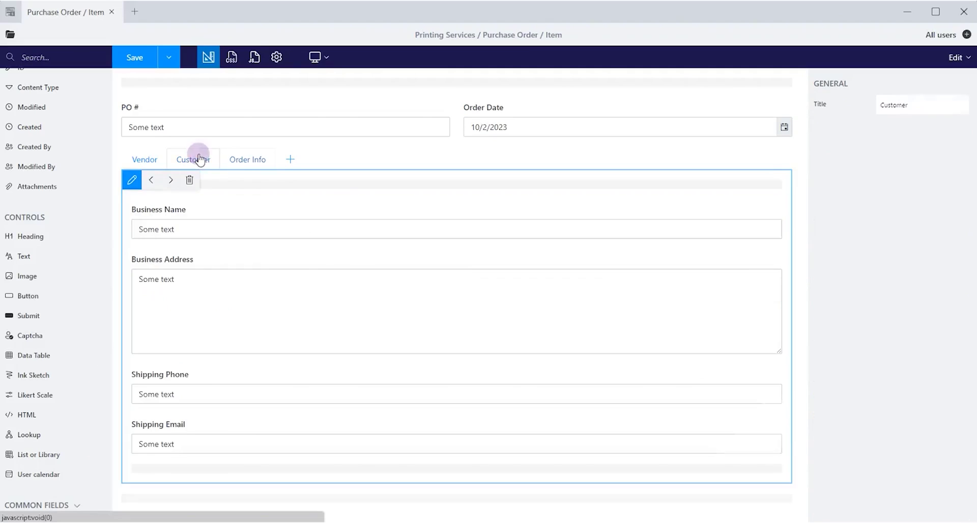
click(143, 161)
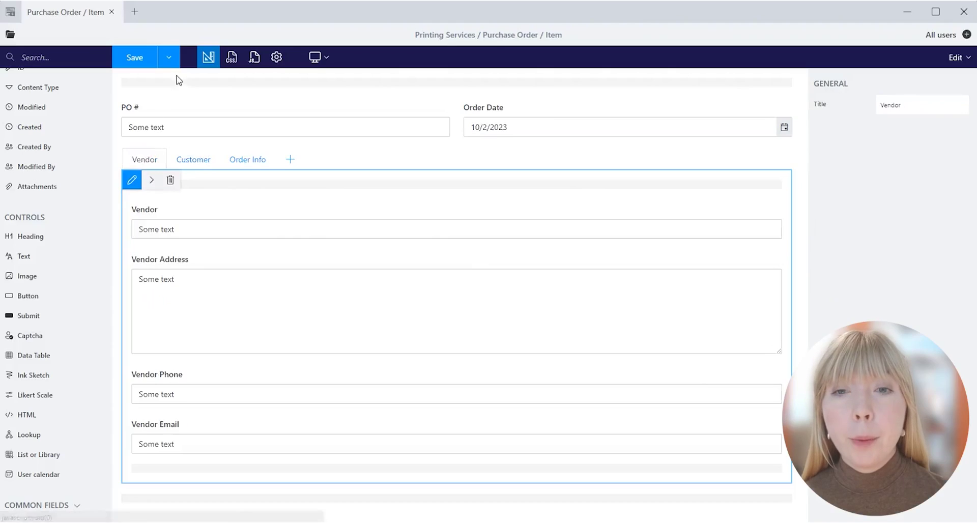
click(176, 67)
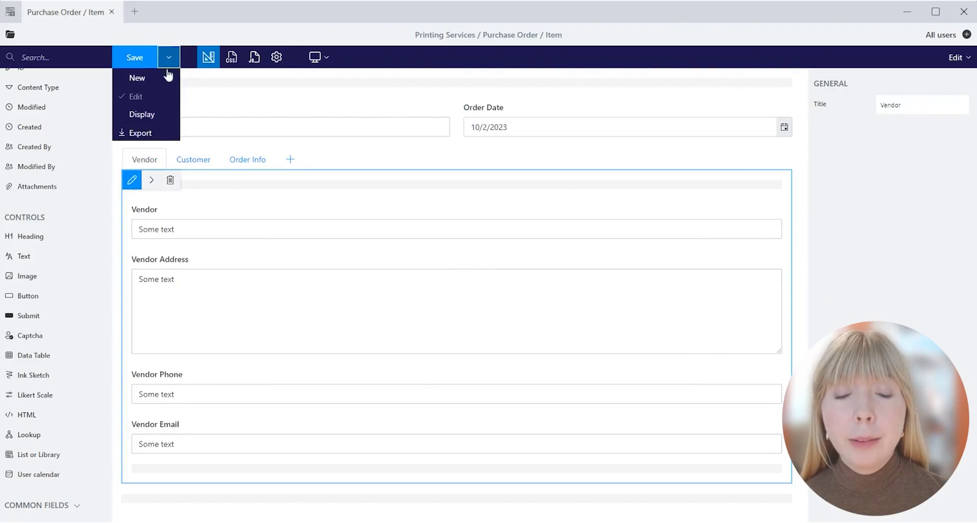
click(164, 78)
click(165, 114)
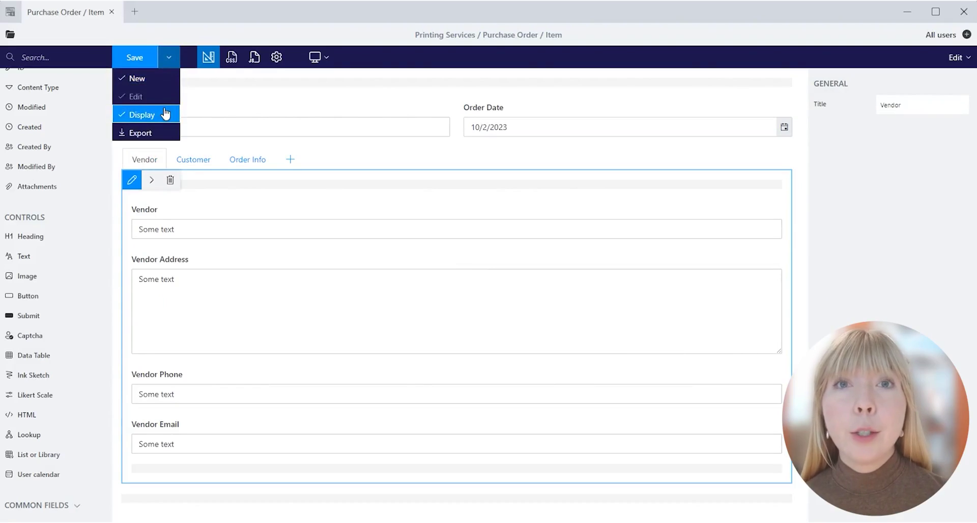
click(141, 60)
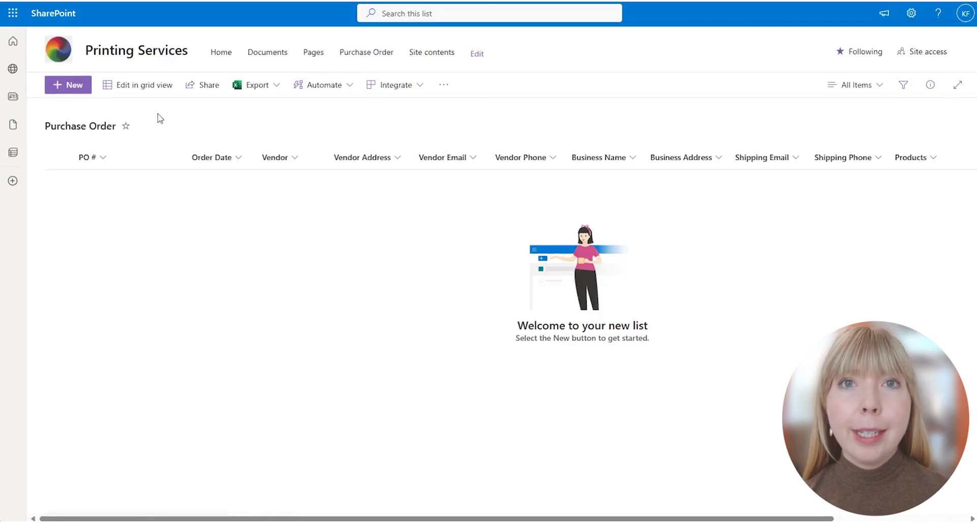
click(71, 88)
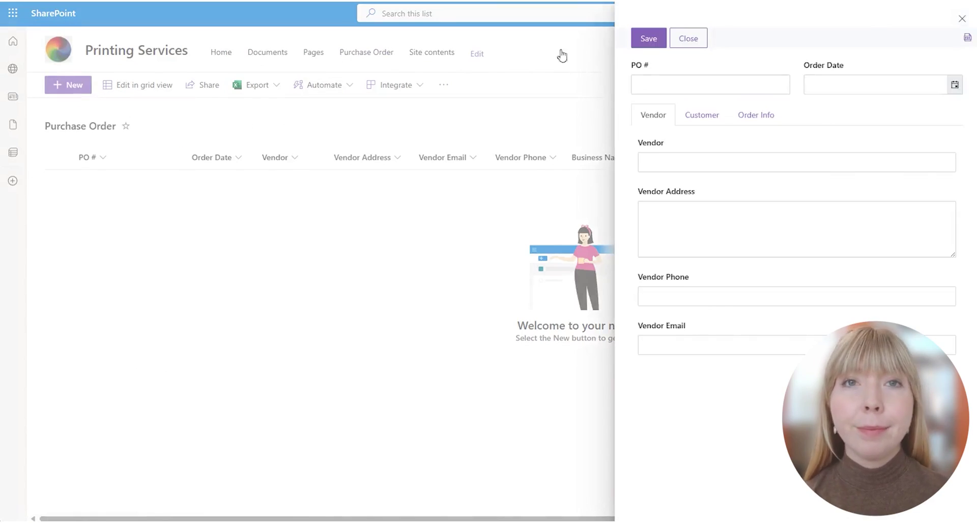
click(656, 85)
text(1001)
key(Tab)
text(10/2/2023)
click(809, 162)
text(ACME)
key(Tab)
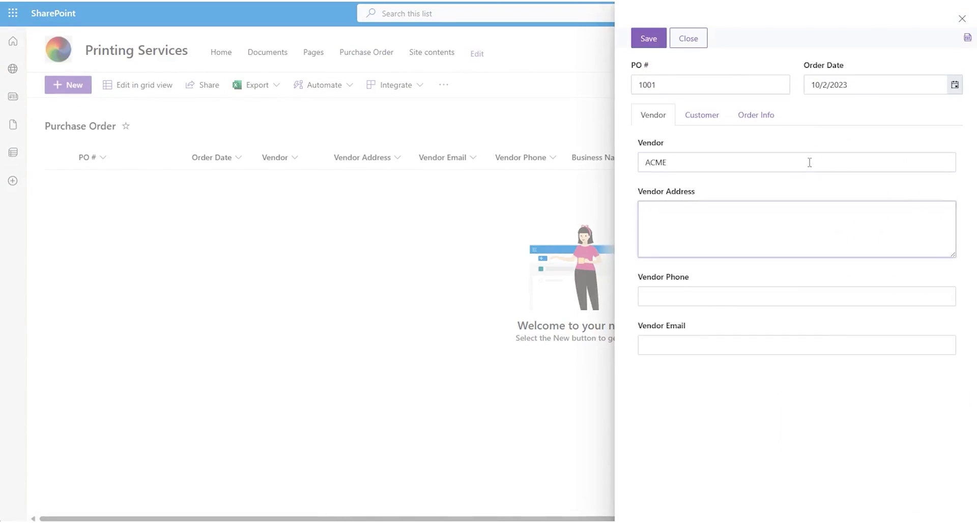
text(NY 10128)
key(Tab)
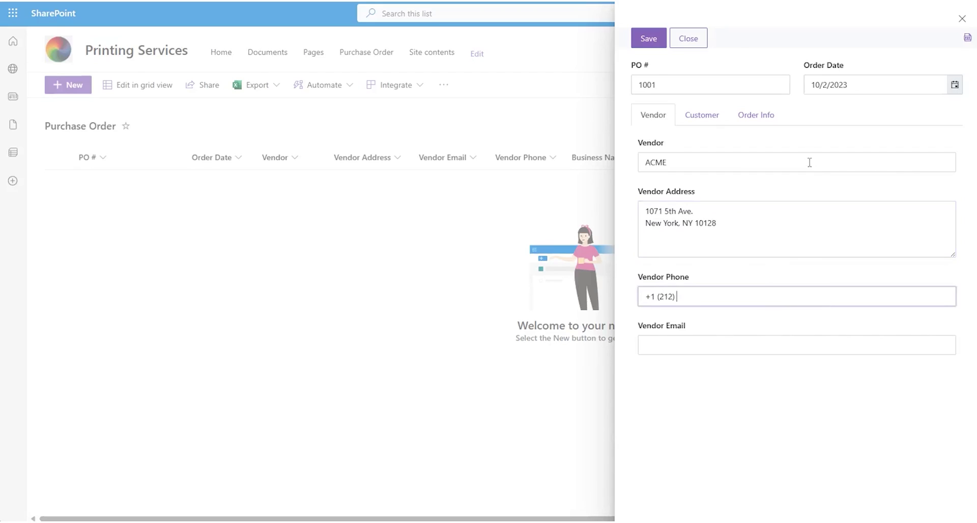
key(Tab)
text(acme@example.com)
click(702, 116)
click(710, 162)
text(Bear Paw Solutions)
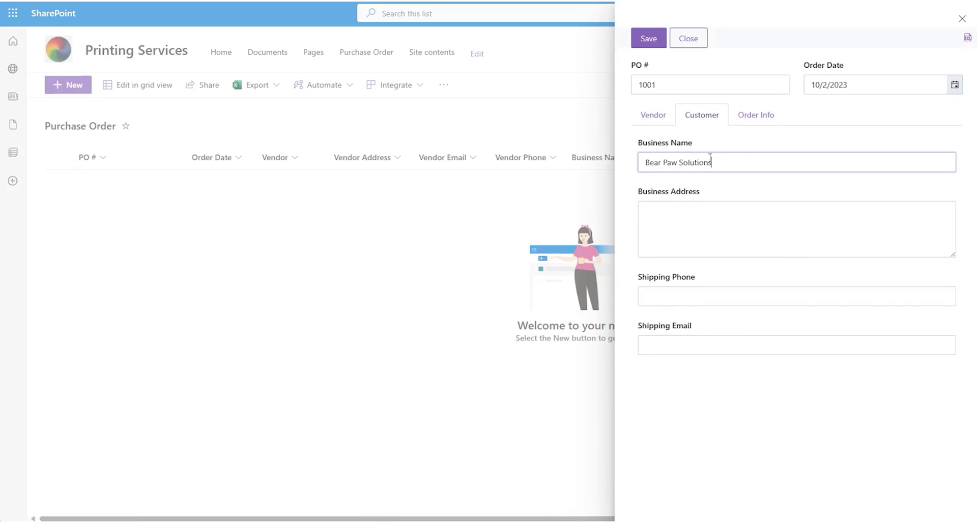
key(Tab)
text(17)
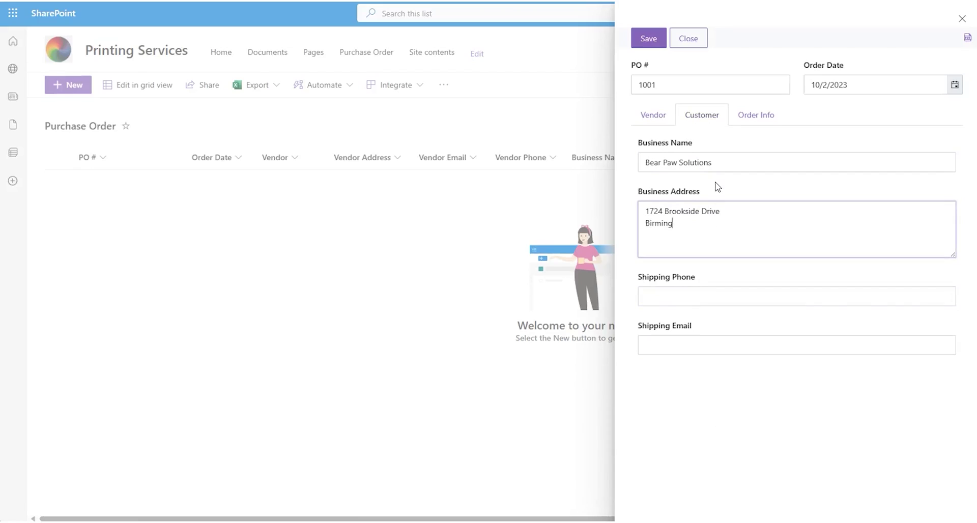
text( 35203)
key(Tab)
key(Tab)
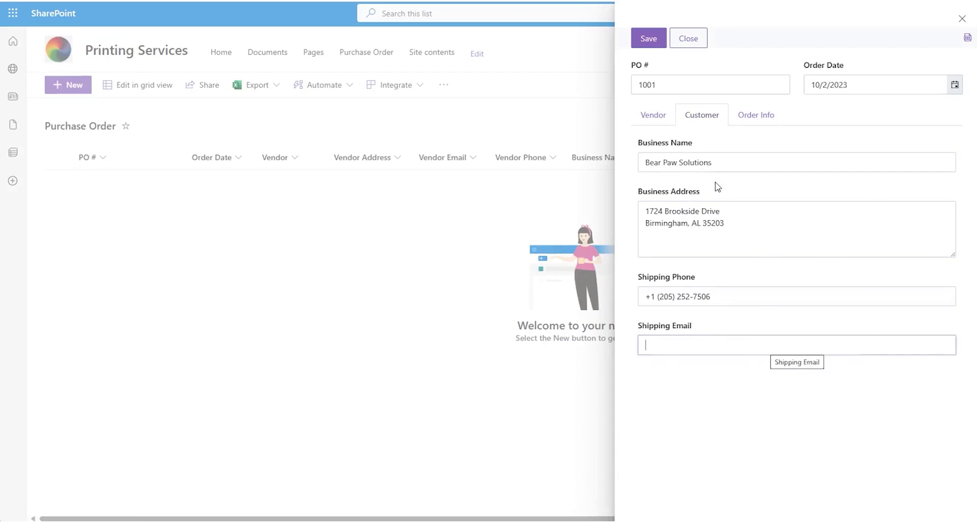
Step: Add two product rows, Product 1 and Product 2, in Order Info and save the item
click(747, 129)
click(713, 153)
text(Product 1)
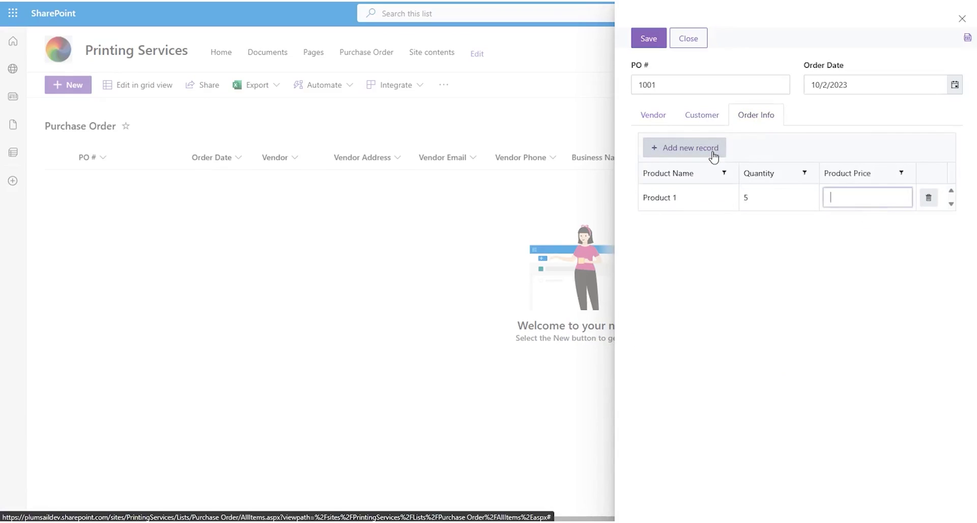
click(713, 153)
text(Product 2500)
click(733, 266)
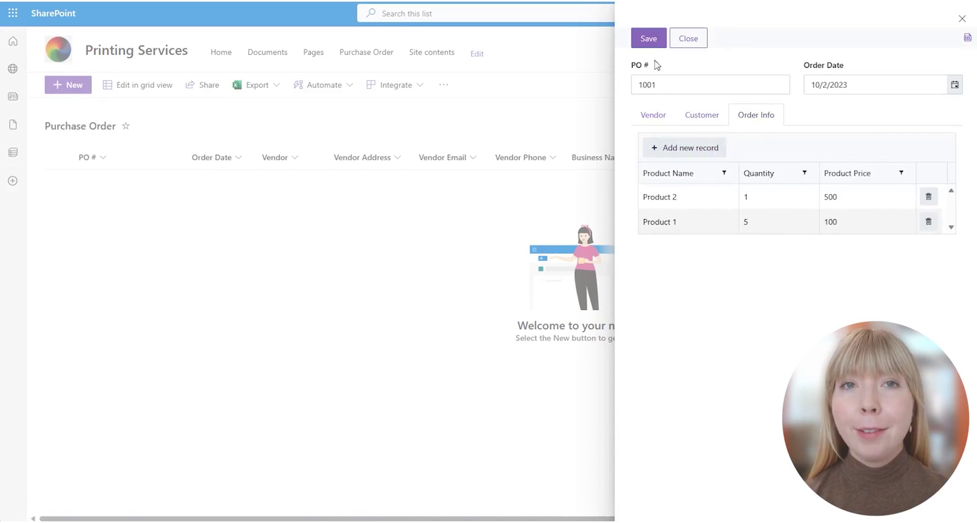
click(649, 39)
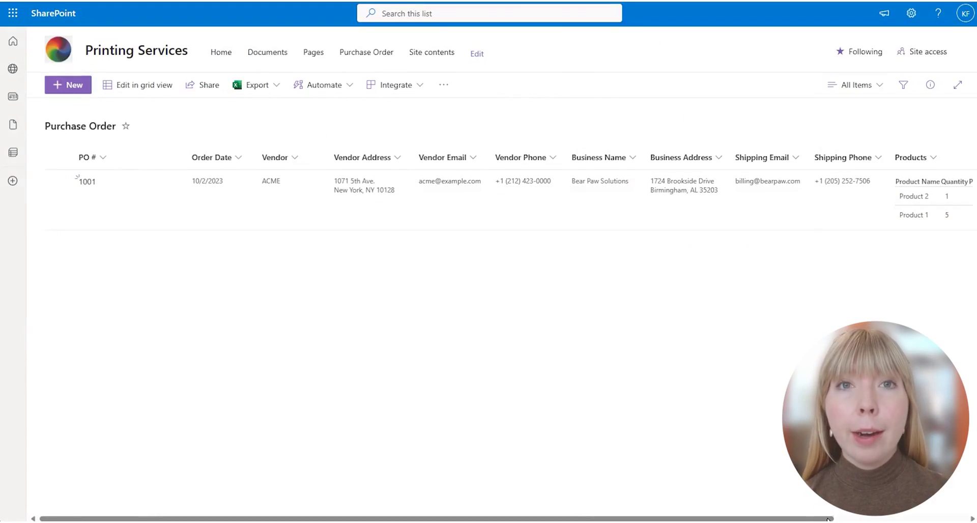
Step: Scroll the Purchase Order list right and widen the Products column until prices show
scroll(832, 225, right, 3)
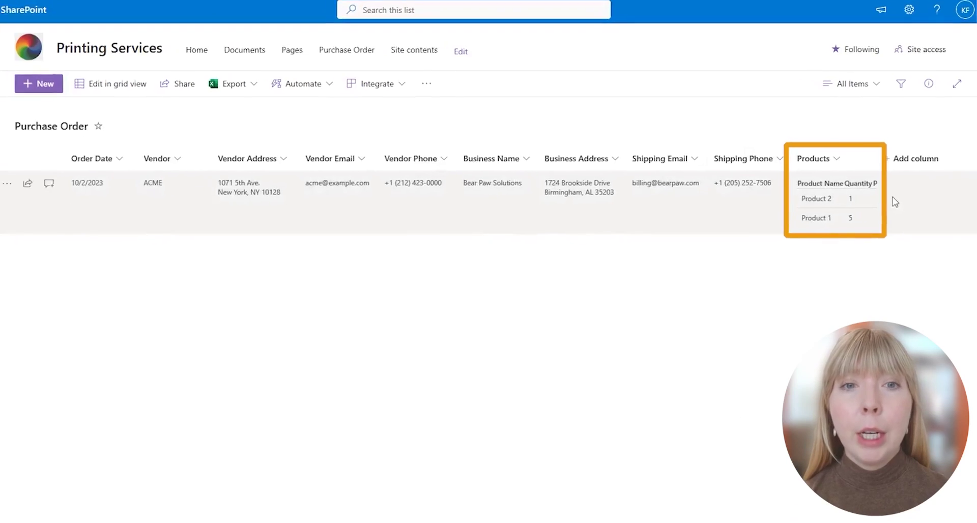
drag(837, 175, 923, 175)
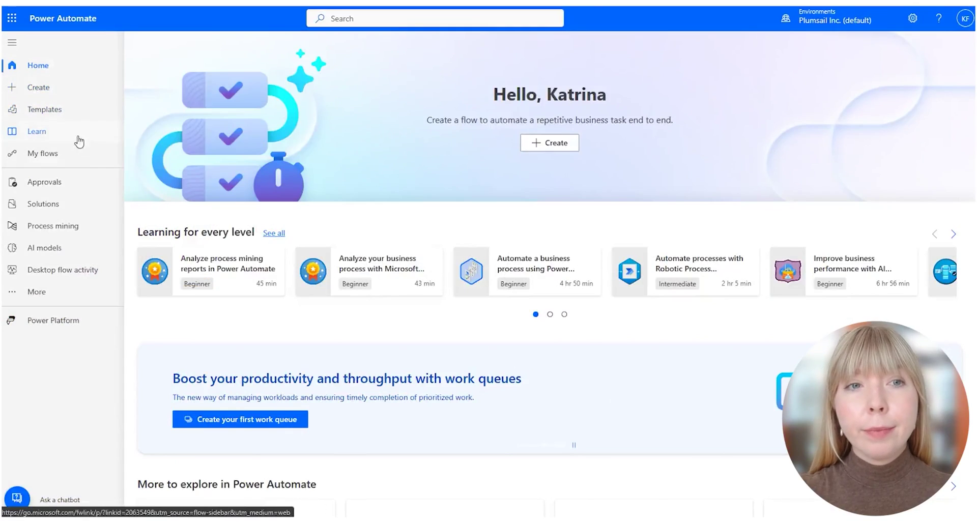
Step: Create an instant cloud flow named 'Purchase Order Flow' with the 'Manually trigger a flow' trigger
click(80, 153)
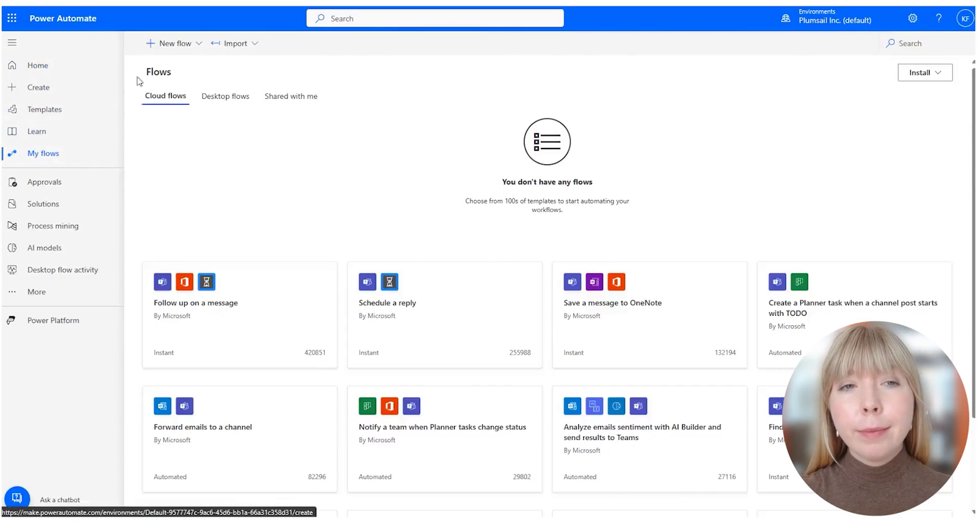
click(192, 44)
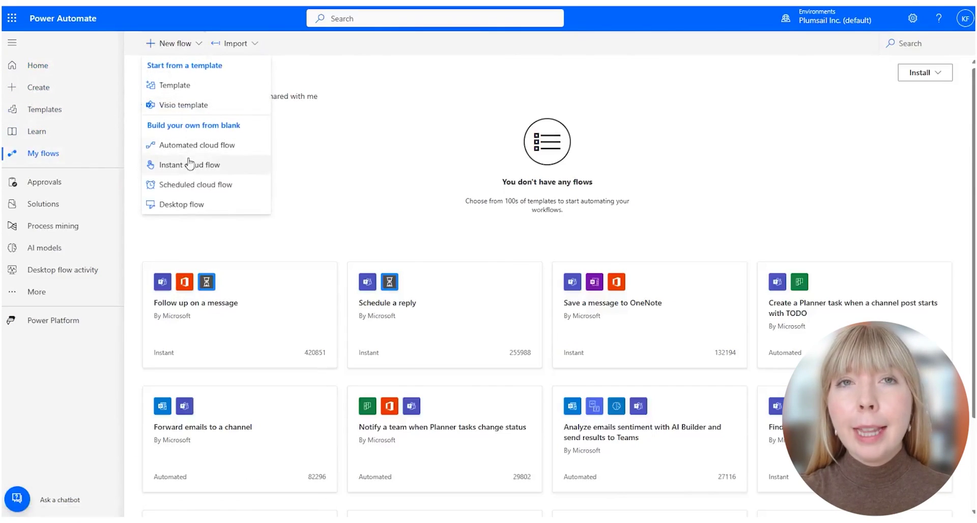
click(190, 164)
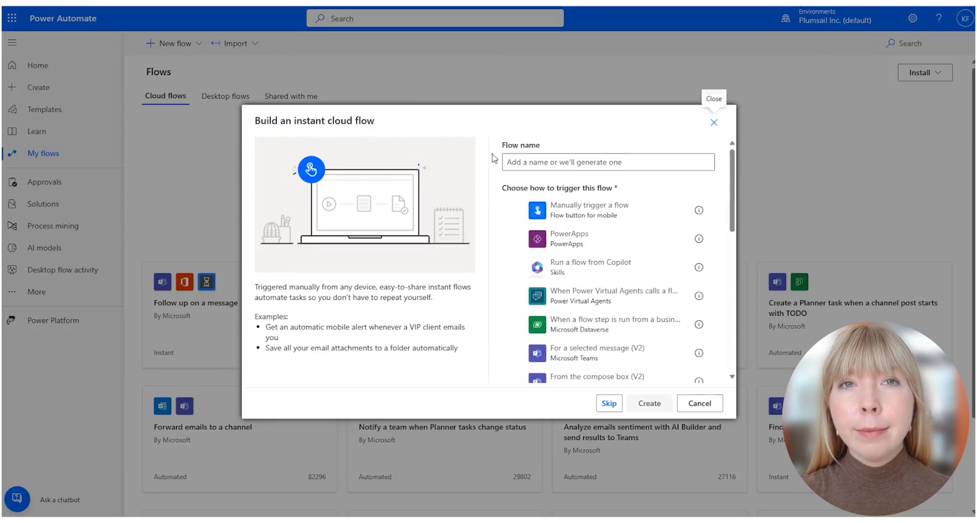
click(523, 162)
text(Purchase Order Flow)
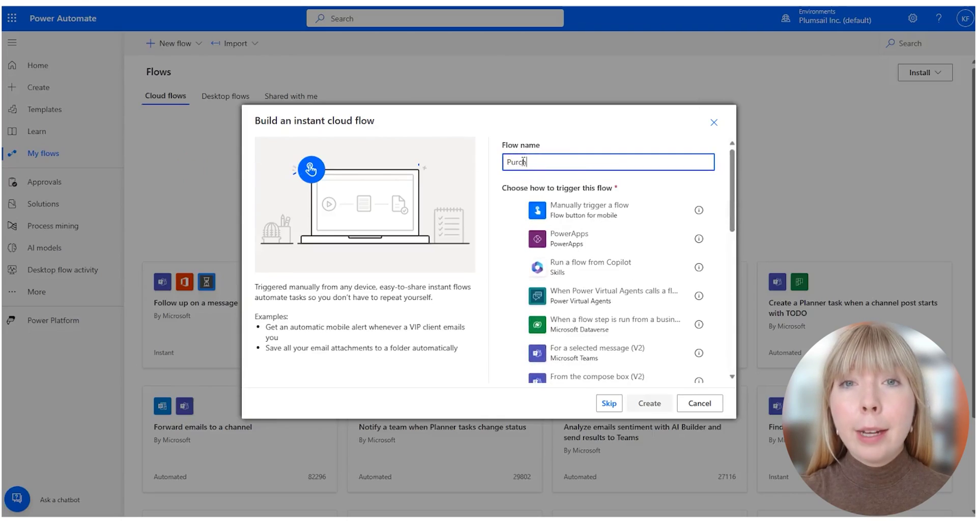
click(635, 220)
click(662, 407)
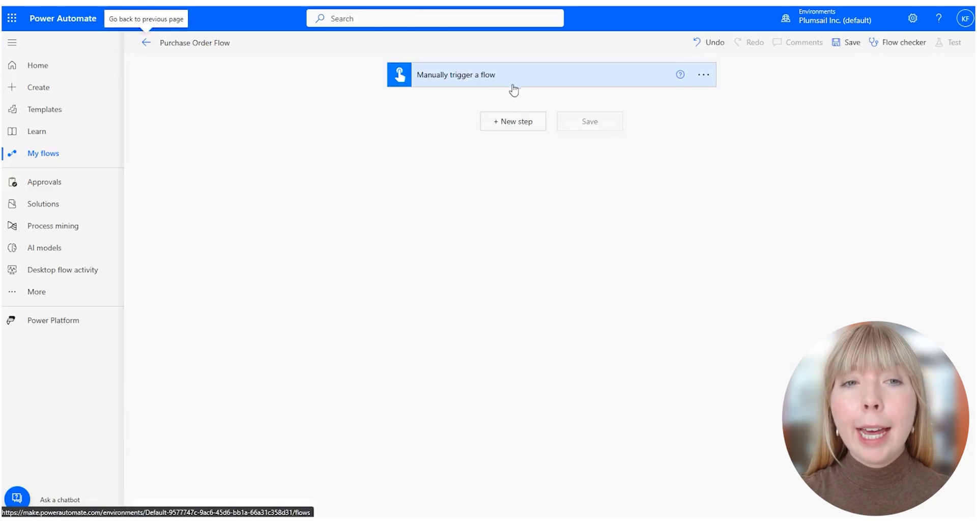
Step: Add a SharePoint 'Get items' action after the manual trigger
click(518, 127)
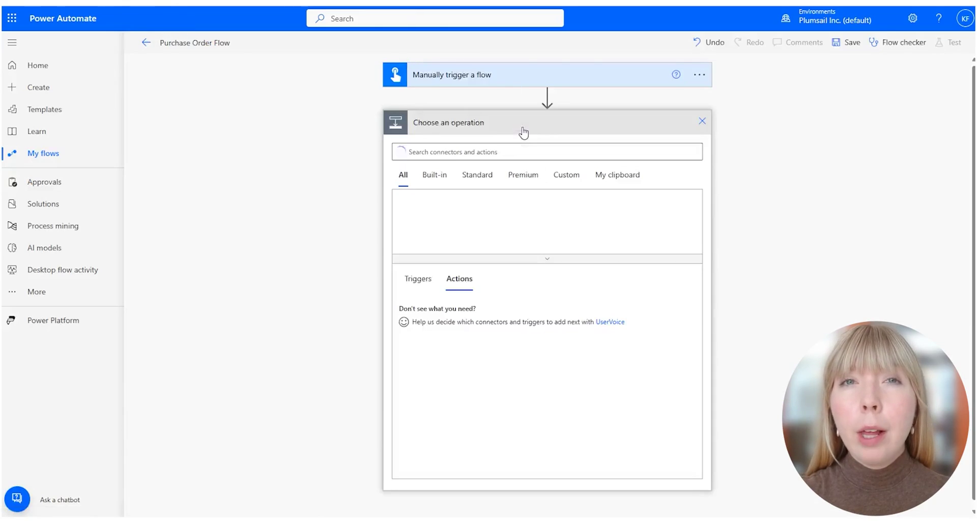
click(508, 152)
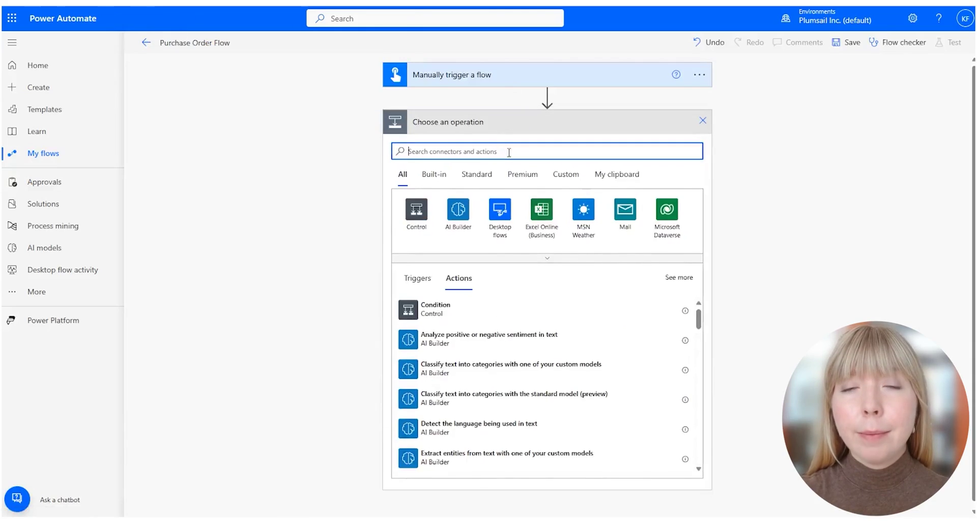
text(Get items)
click(486, 307)
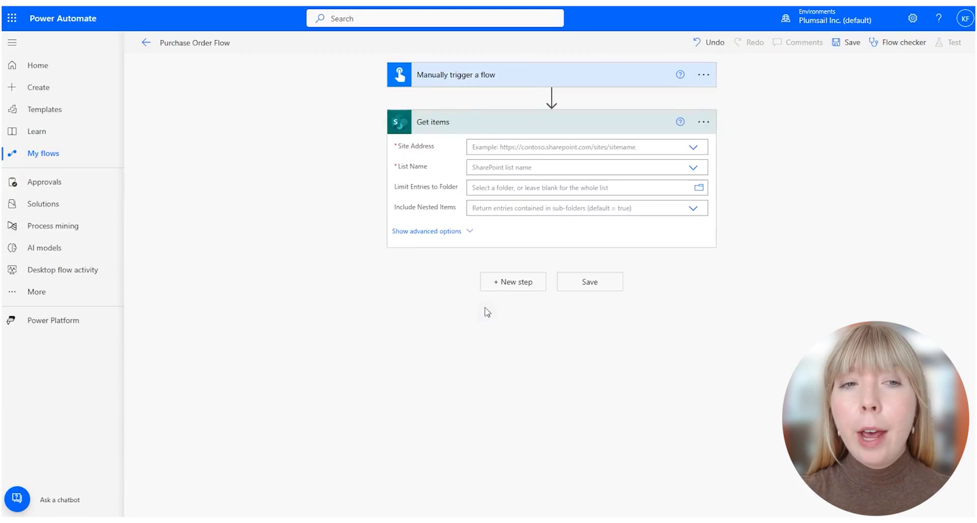
Step: Set Get items to the Printing Services site and the Purchase Order list
click(691, 151)
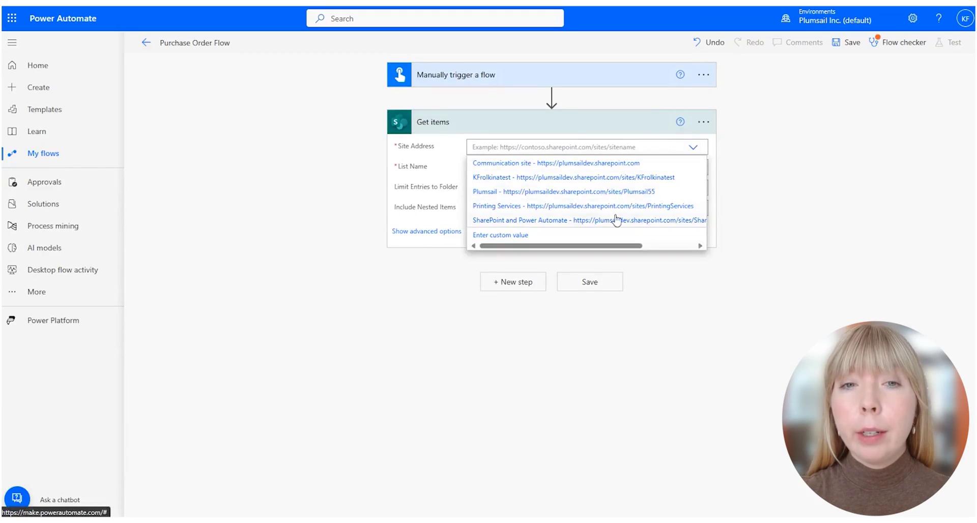
click(573, 205)
click(693, 180)
click(491, 194)
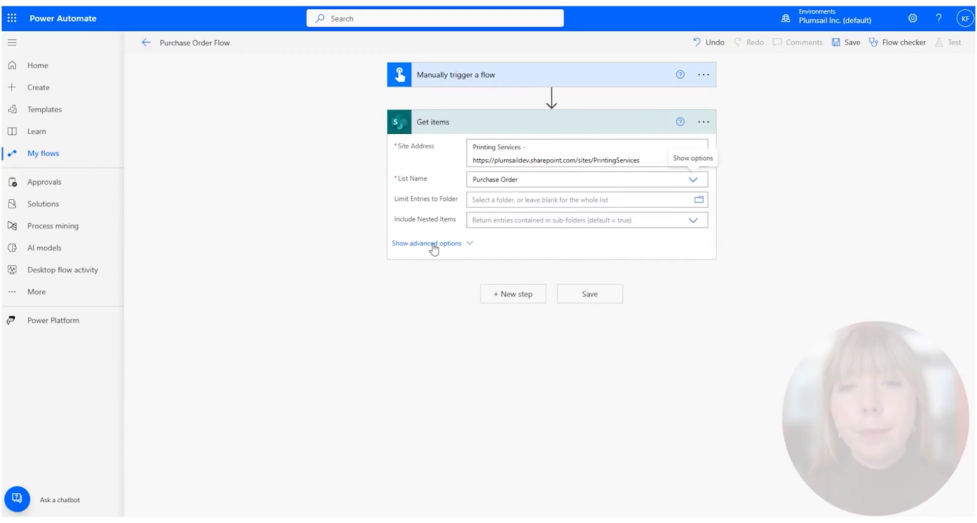
Step: Look over the Get items advanced options, including the filter query, then hide them
click(427, 243)
click(513, 235)
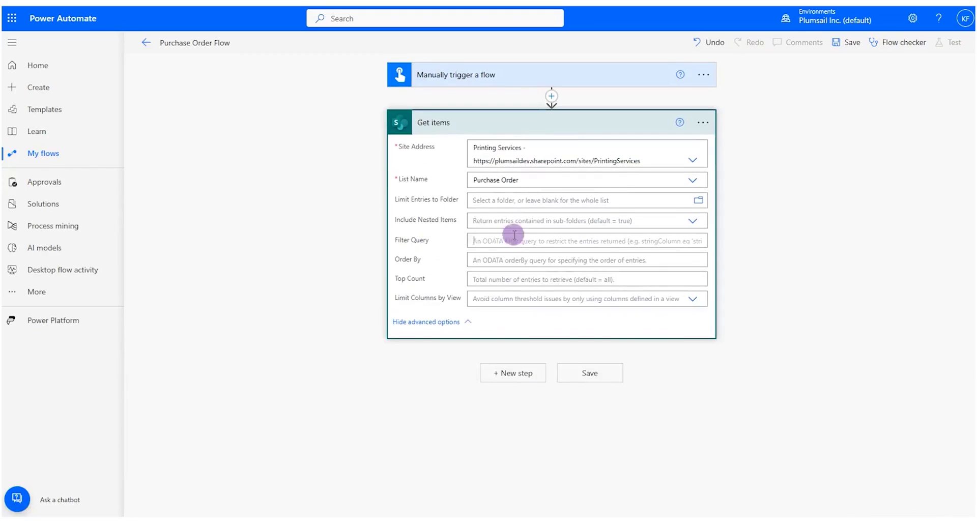
scroll(903, 441, down, 1)
scroll(900, 438, down, 2)
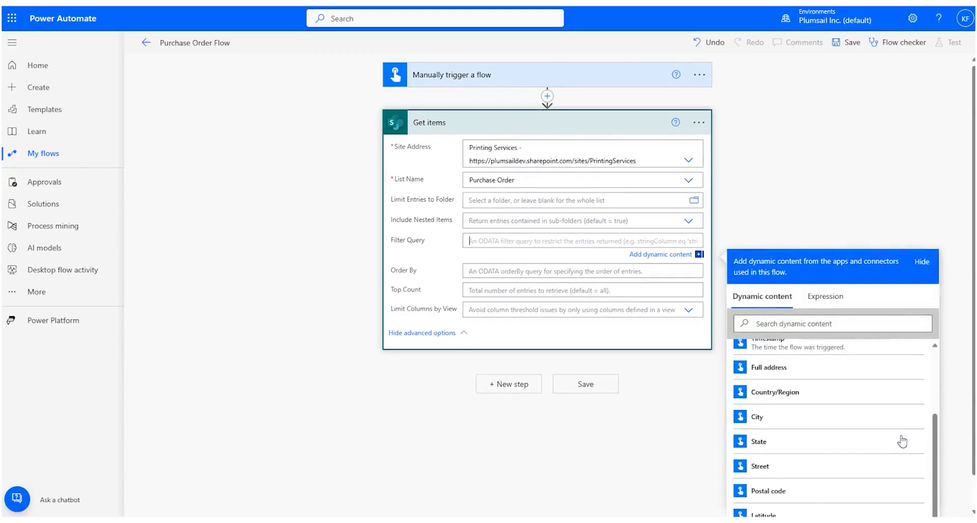
scroll(903, 436, up, 5)
click(448, 335)
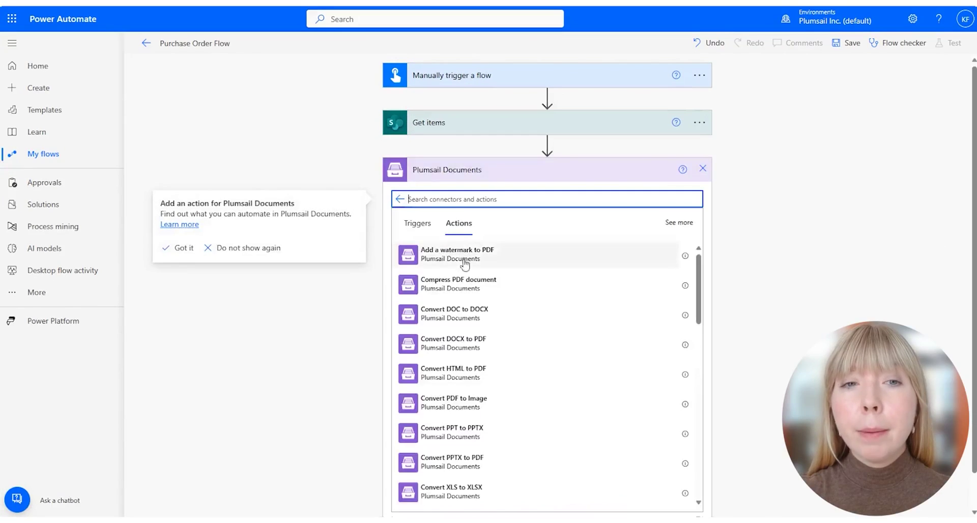
Step: Add the Plumsail Documents action 'Start document generation process with json' as the next step
scroll(462, 266, down, 3)
scroll(455, 272, down, 3)
scroll(463, 280, down, 2)
scroll(463, 281, down, 4)
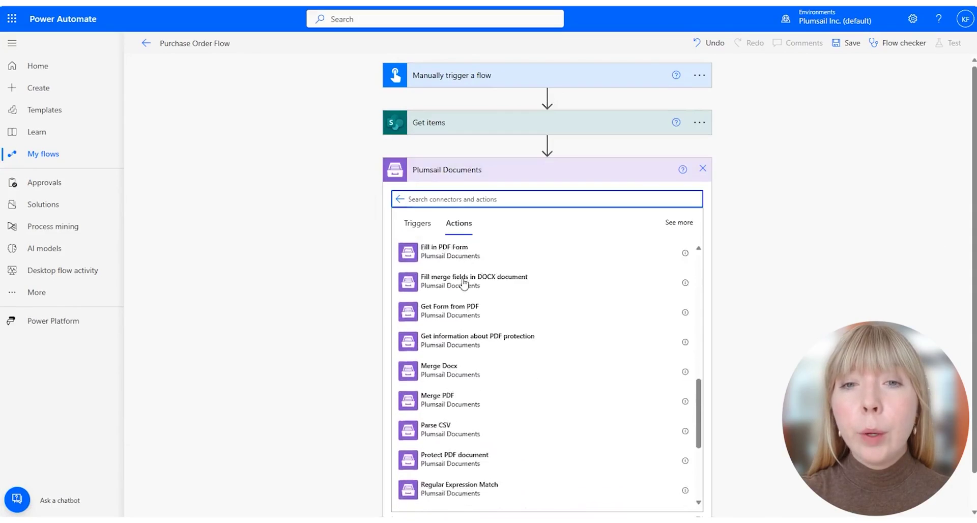
scroll(460, 279, down, 3)
scroll(463, 284, down, 3)
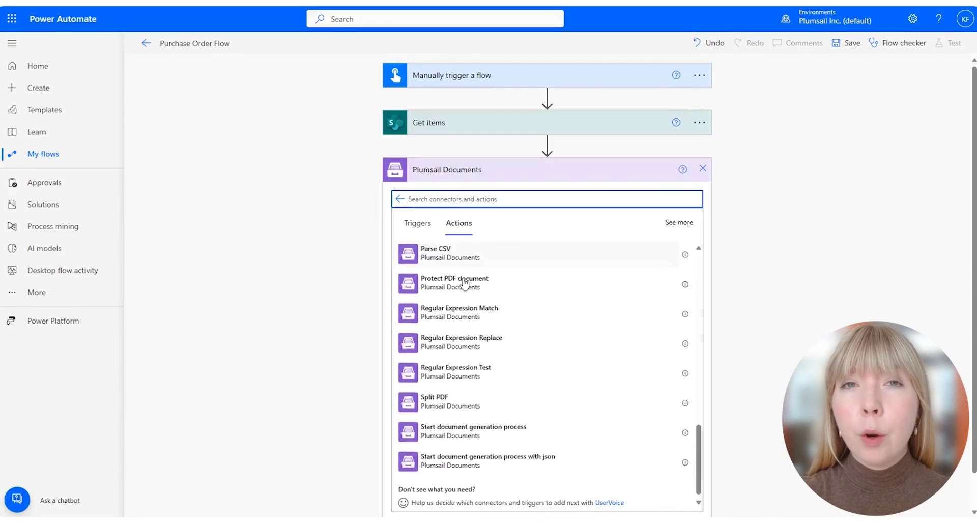
click(526, 458)
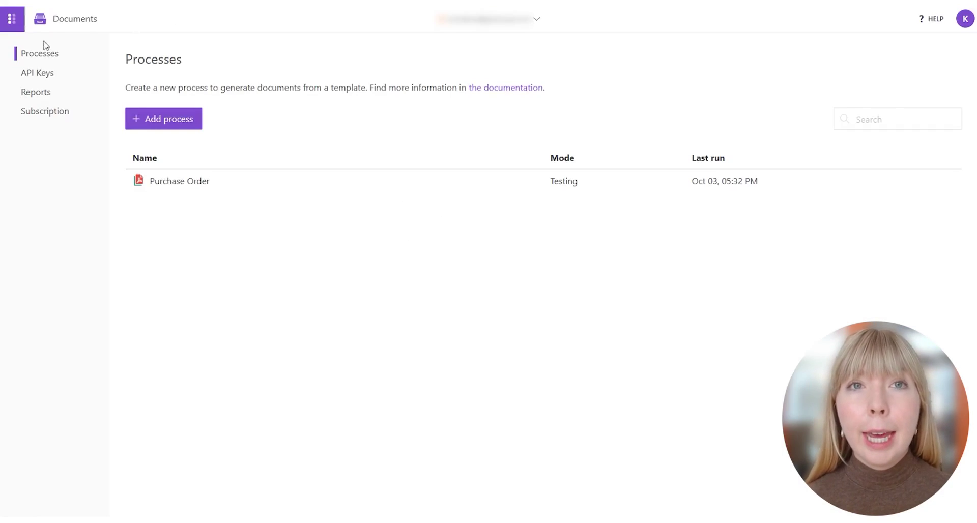
Step: Create a Plumsail Documents API key named 'Purchase Order Flow' and copy its secret
click(41, 75)
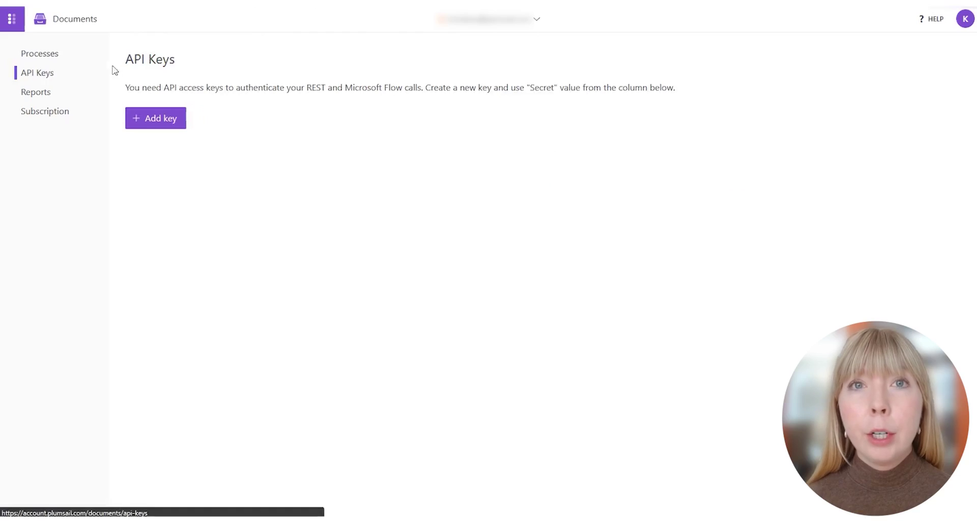
click(171, 125)
text(Purchase Order Flow)
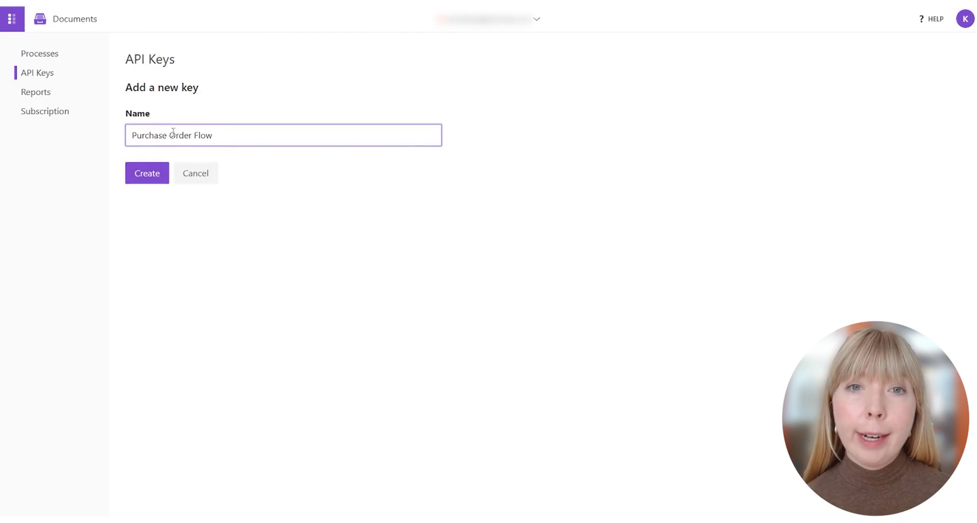
click(164, 171)
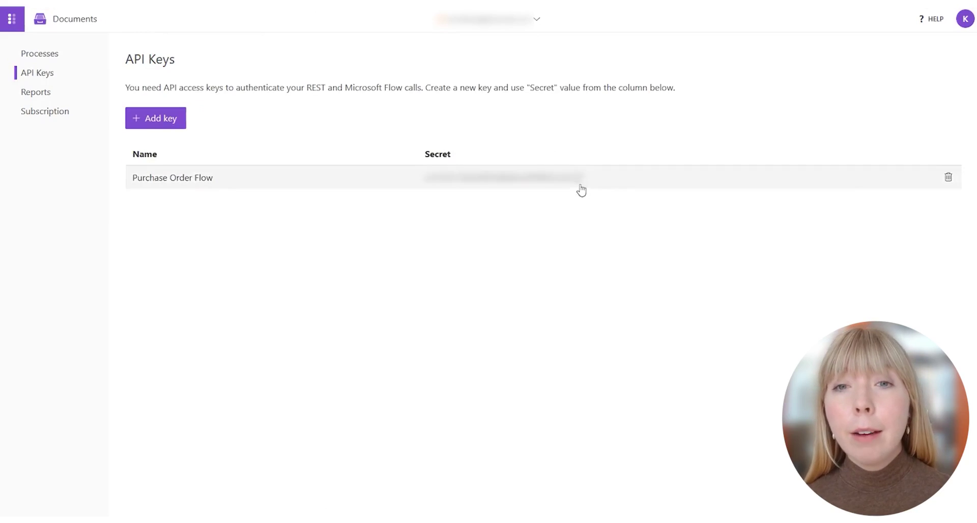
click(580, 185)
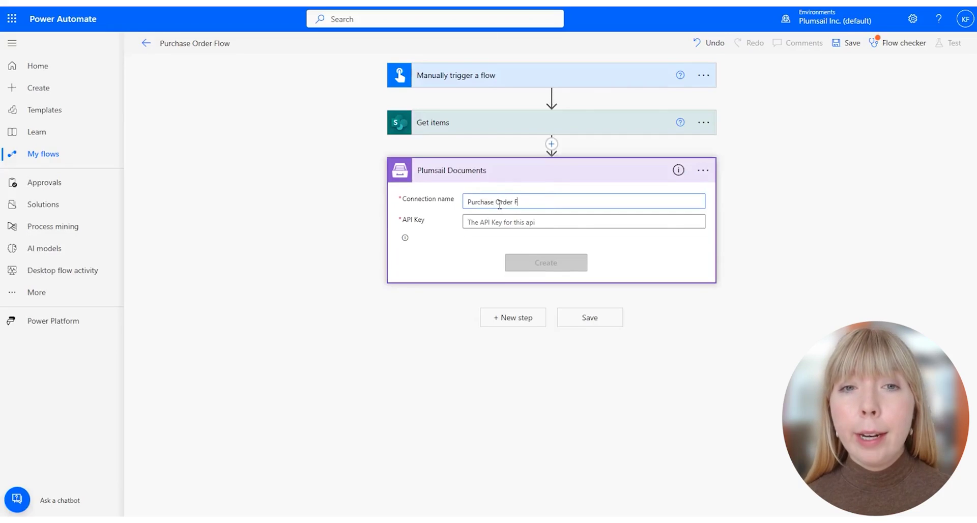
Step: Create the Plumsail Documents connection 'Purchase Order Flow' using the pasted API key
text(low)
click(489, 222)
key(ctrl+v)
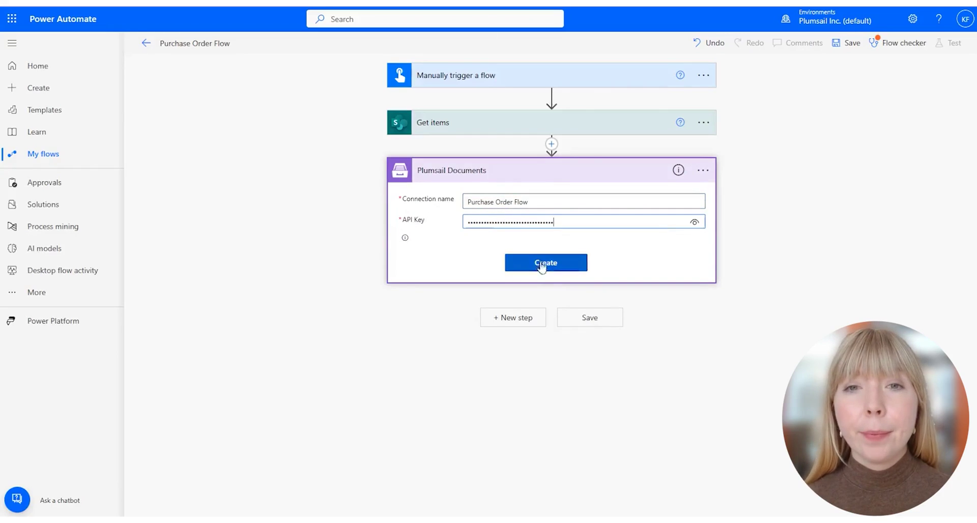
click(542, 266)
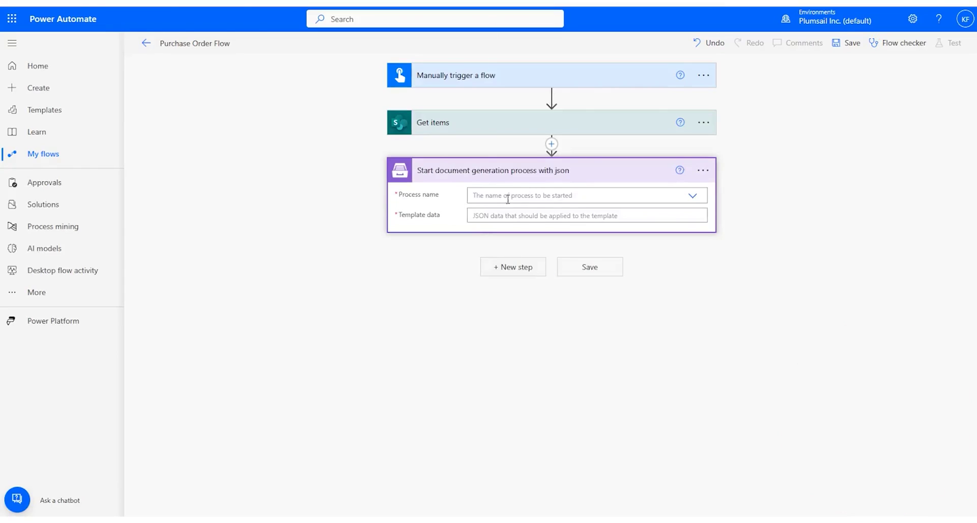
Step: Set the action's process name to Purchase Order
click(513, 197)
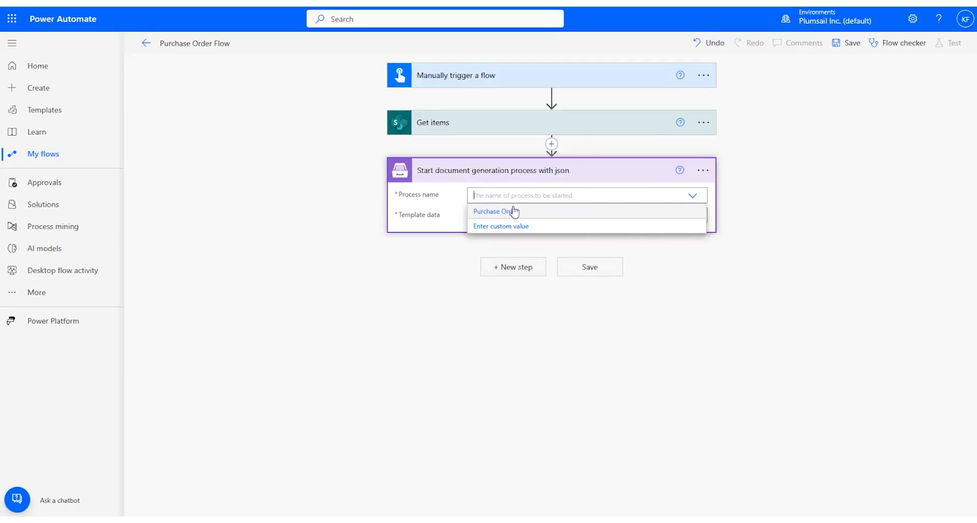
click(514, 211)
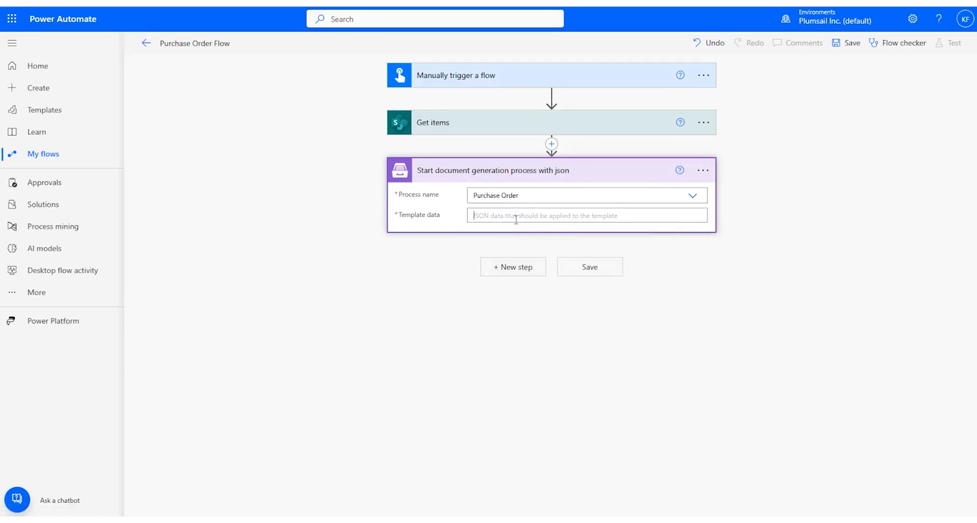
click(516, 216)
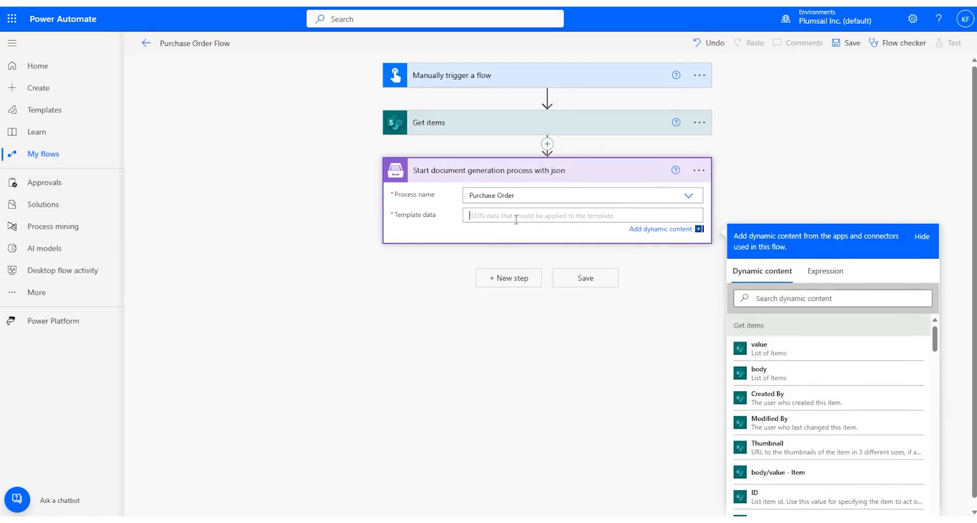
Step: Start the template JSON, mapping orderNumber to PO # and orderDate to Order Date
text({)
key(Return)
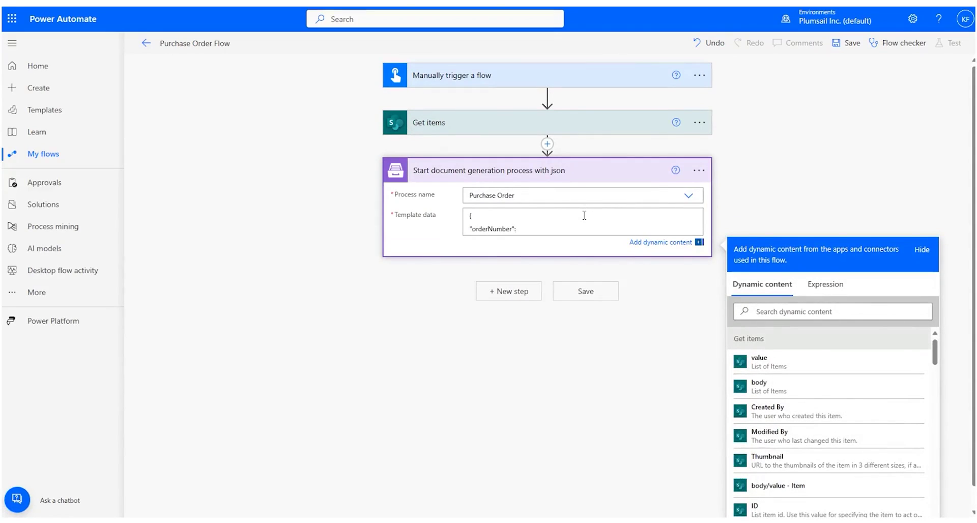
scroll(807, 438, down, 3)
click(807, 442)
text(,)
key(Return)
text("orderDate":)
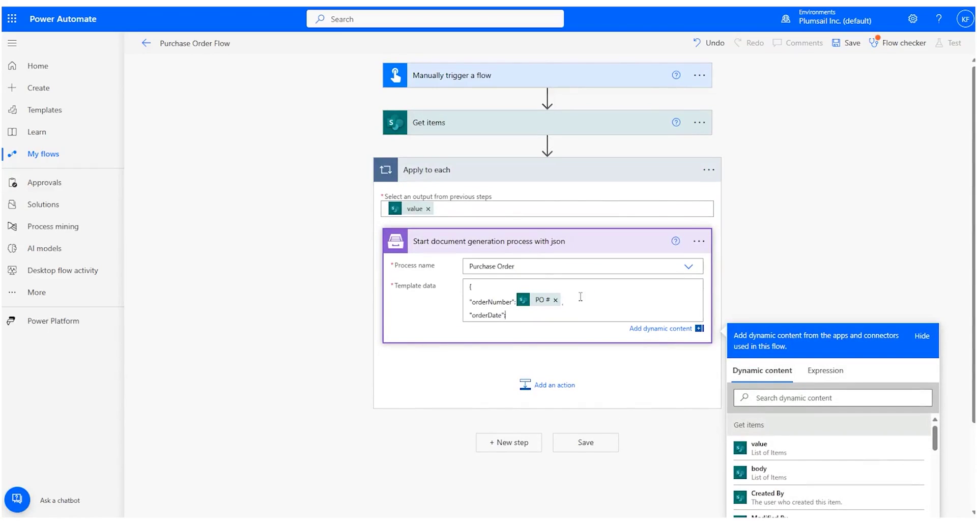
scroll(743, 391, down, 2)
scroll(808, 437, down, 3)
click(794, 448)
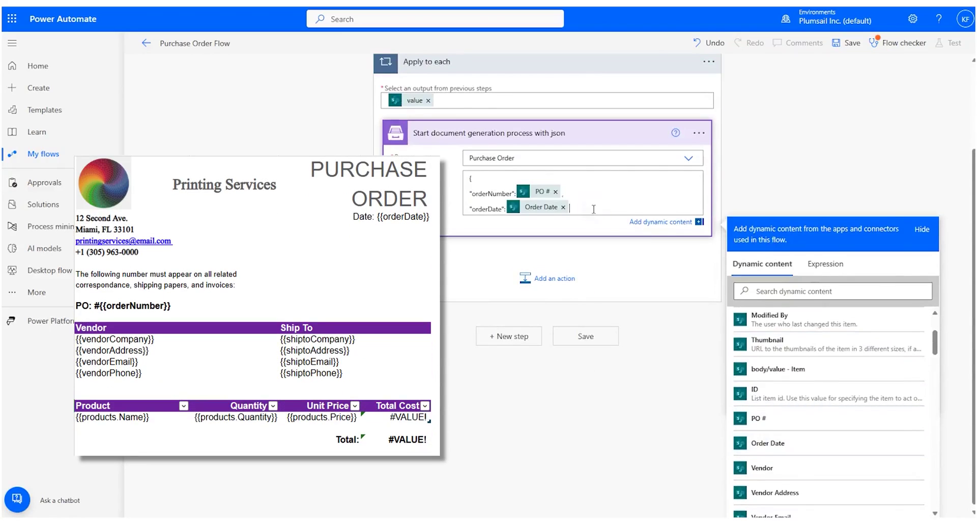
text(,)
key(Return)
Step: Add the vendor keys, mapping vendorCompany to Vendor and vendorPhone to Vendor Phone
text("vendor)
text(Company":)
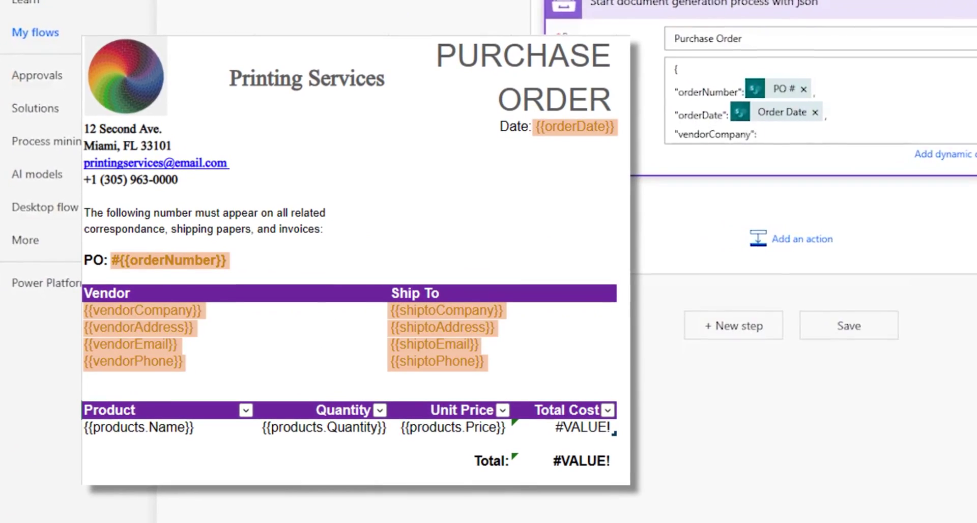
click(763, 481)
text(,)
key(Return)
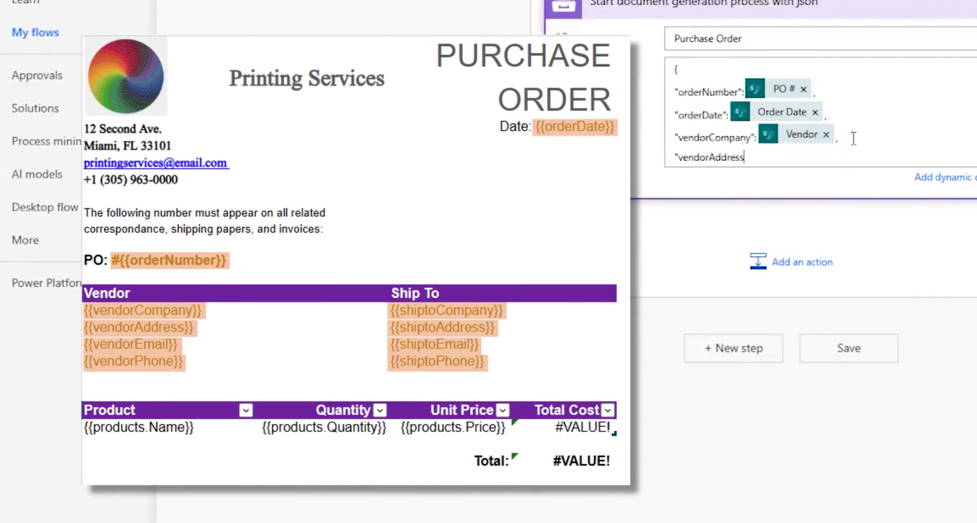
text(,)
key(Return)
text("vendorEmai)
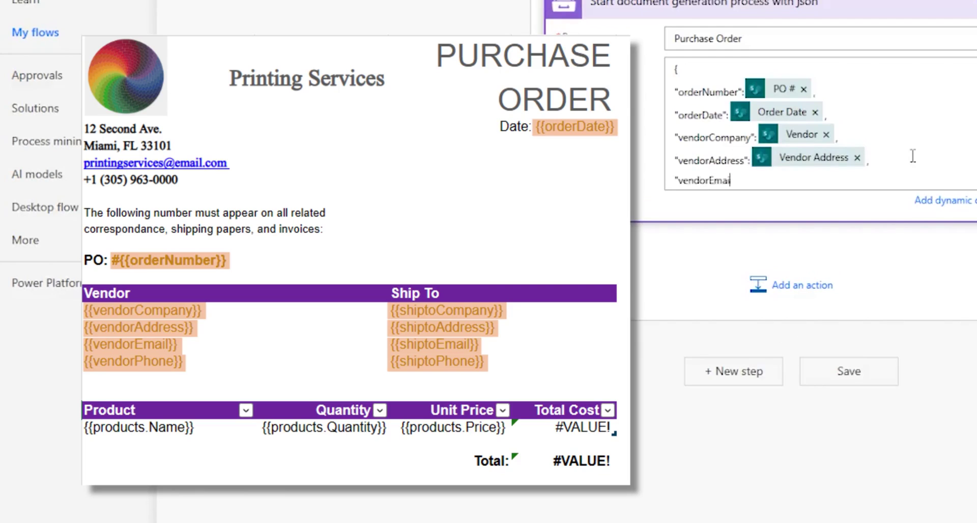
text(,)
key(Return)
text("vendorPhone")
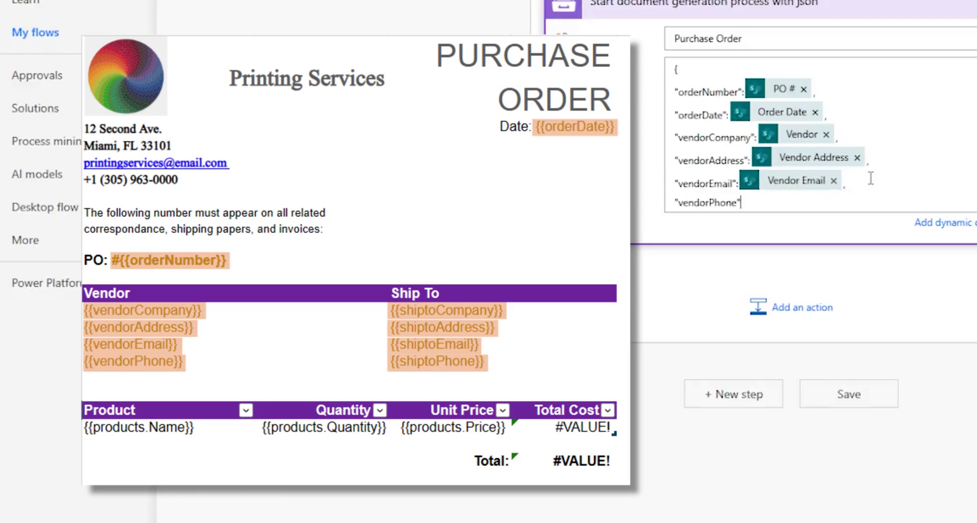
text(:)
click(772, 488)
text(,)
key(Return)
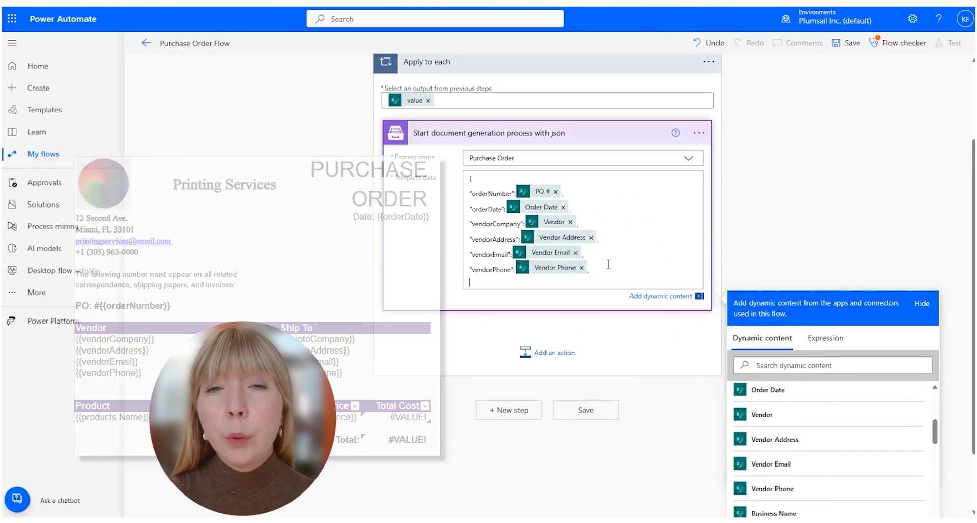
Step: Map the ship-to keys to Business Name, Business Address, Shipping Email and Shipping Phone
text("shiptoCompany":)
scroll(814, 446, down, 1)
click(814, 447)
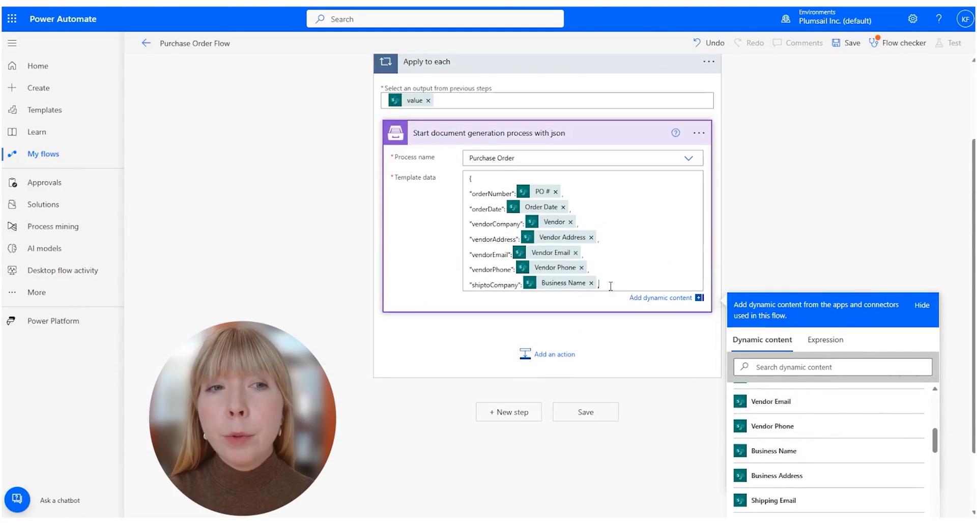
text(,)
key(Return)
text("shiptoAddress":)
scroll(753, 447, down, 1)
click(773, 460)
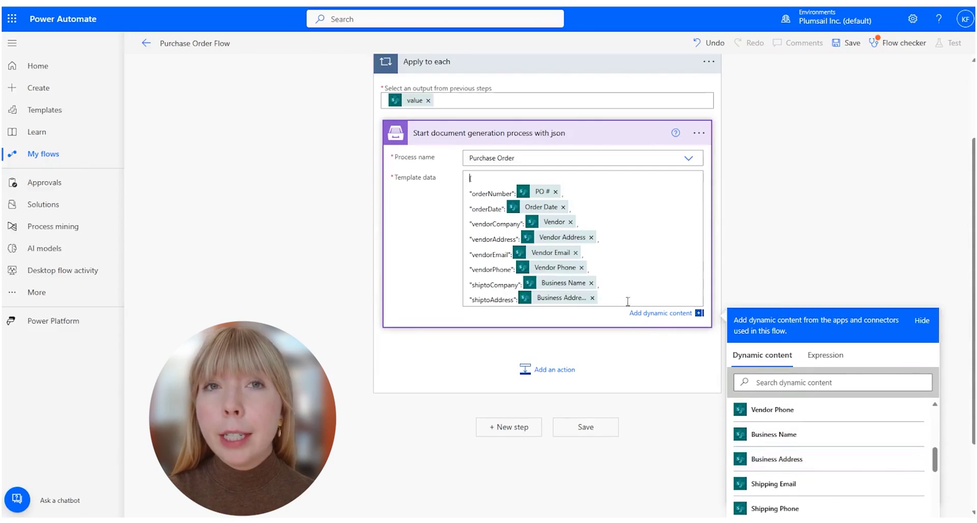
text(,)
key(Return)
text("shiptoEmail":)
scroll(852, 447, down, 1)
click(793, 431)
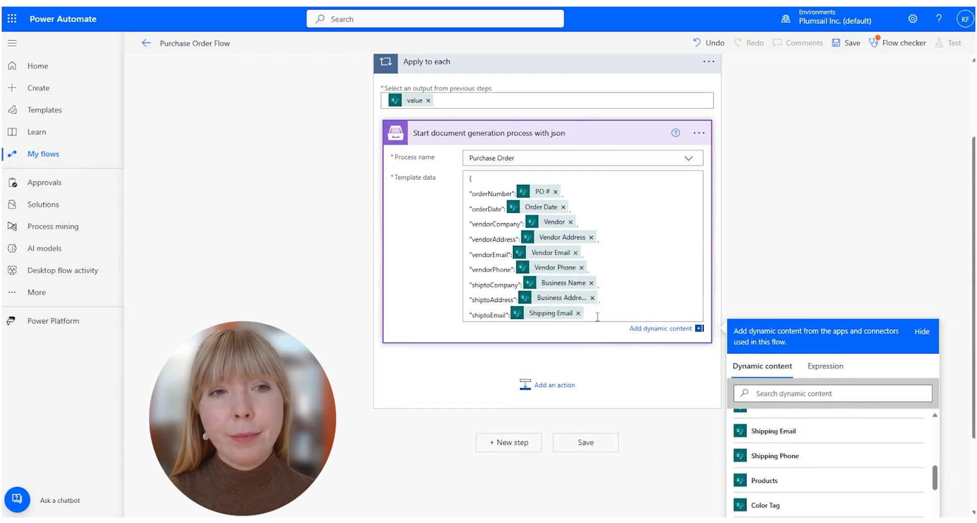
text(,)
key(Return)
text("shiptoPhone":)
scroll(820, 465, down, 1)
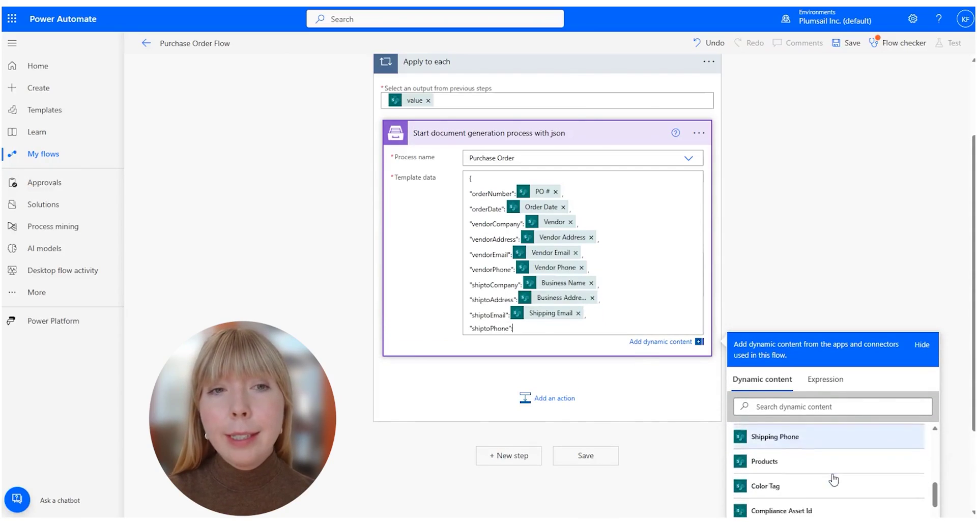
click(775, 437)
text(,)
key(Return)
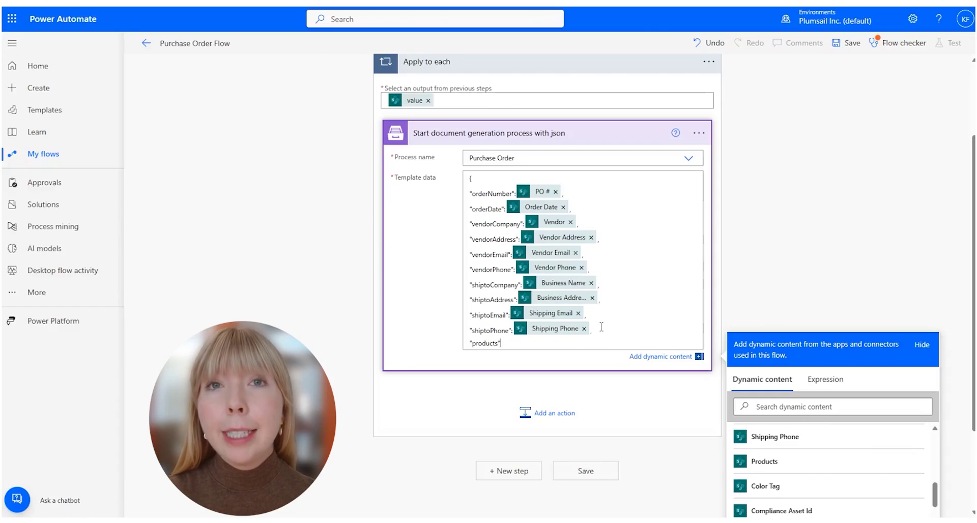
Step: Set products to json(items('Apply_to_each')?['Products']) and close the template JSON
click(825, 379)
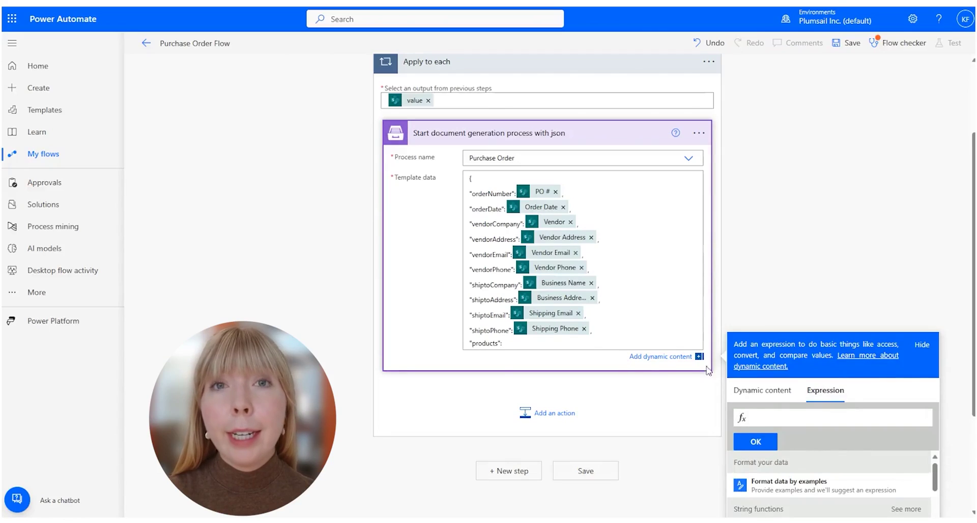
click(758, 418)
key(ctrl+v)
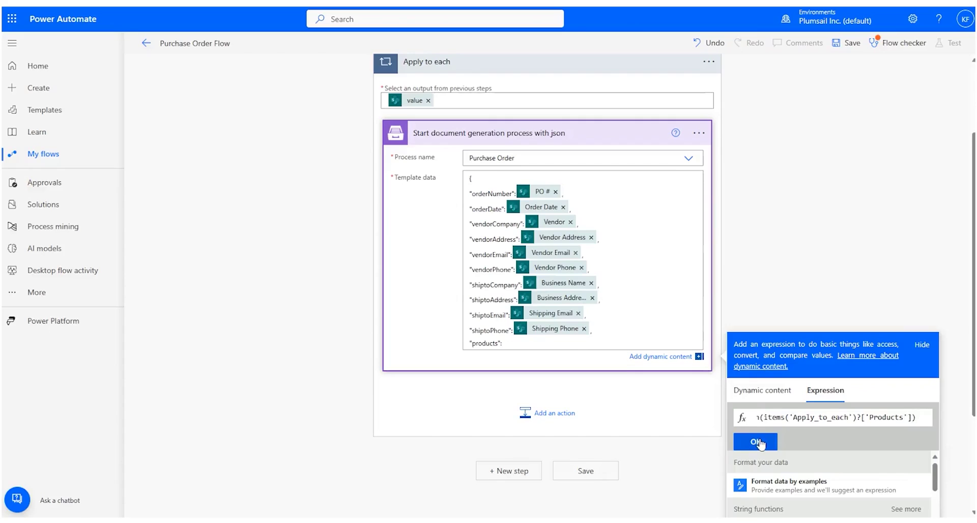
click(757, 442)
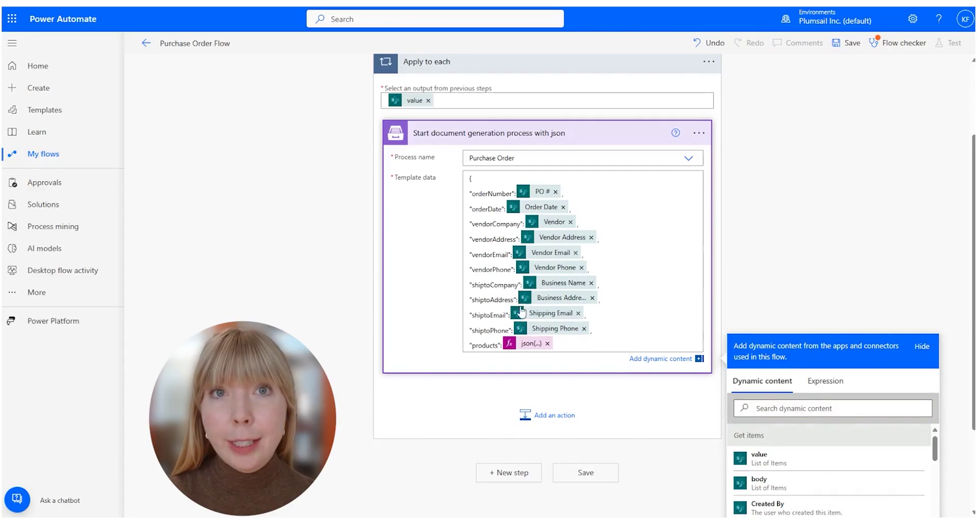
click(584, 343)
text(})
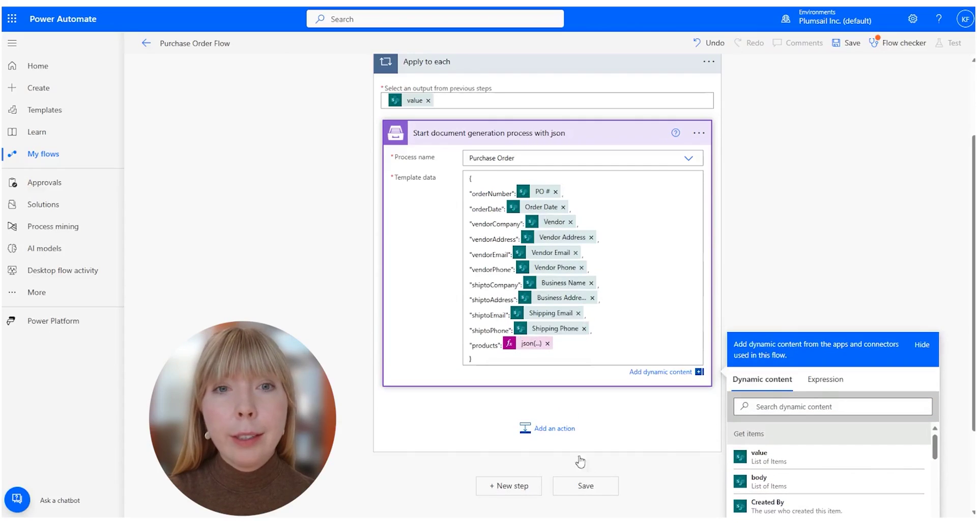
Step: Save Purchase Order Flow and run it from My flows
click(598, 494)
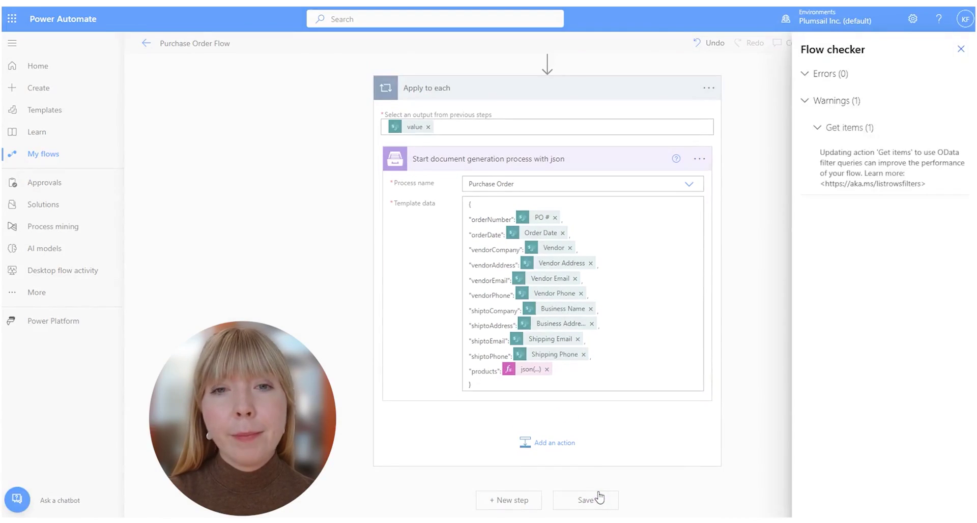
click(66, 157)
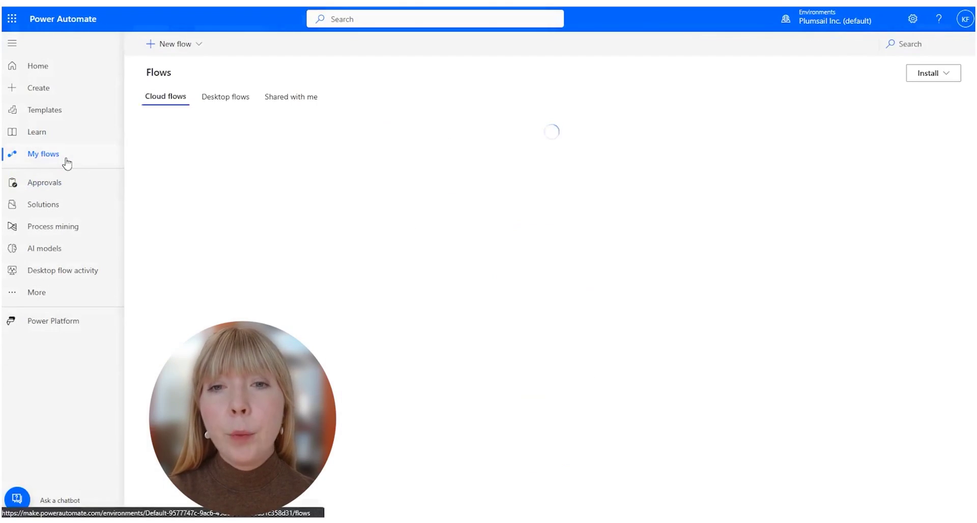
click(397, 170)
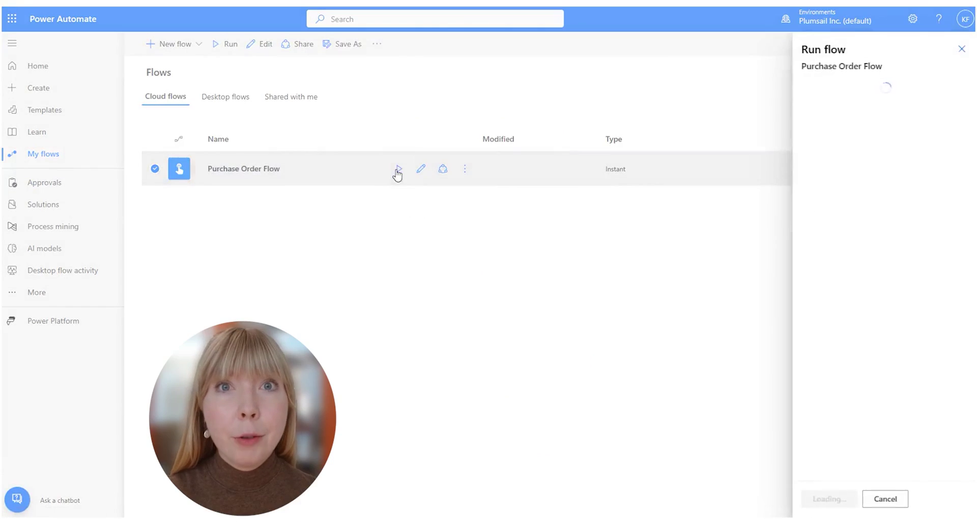
click(834, 499)
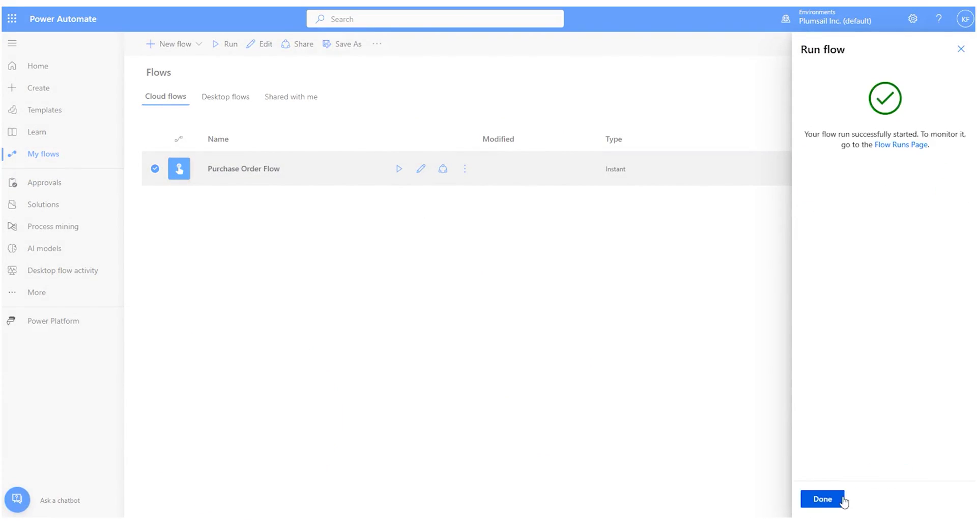
Step: Dismiss the run confirmation, check the list's Products column, and go to Documents
click(842, 499)
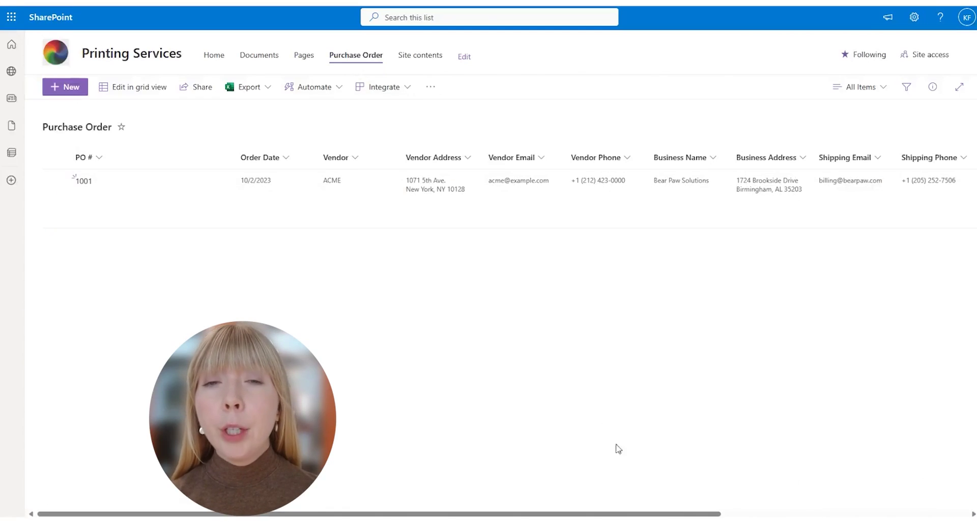
mouse_move(682, 514)
mouse_down()
mouse_move(882, 508)
mouse_move(683, 509)
mouse_up()
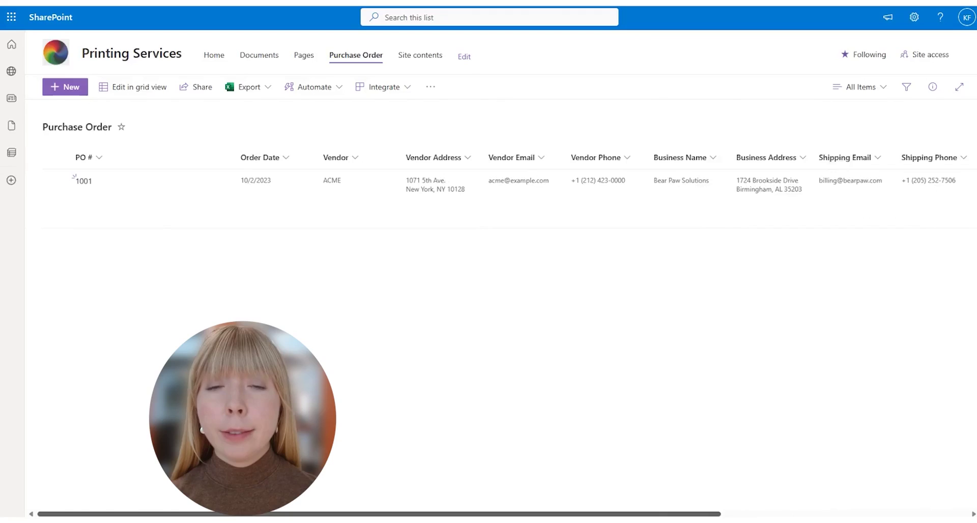
click(242, 60)
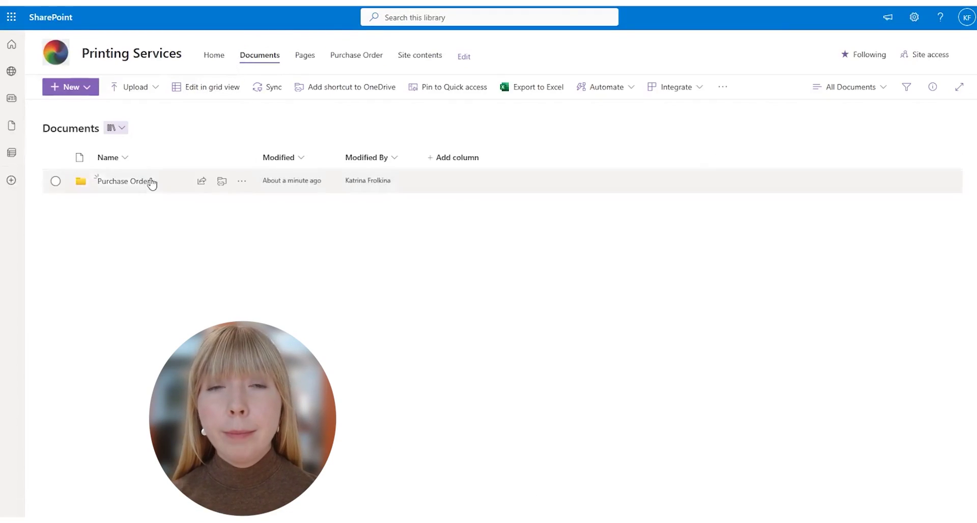
Step: Open the Purchase Orders folder and the generated 'Purchase order 5 2023-10-02.pdf'
click(150, 182)
click(150, 182)
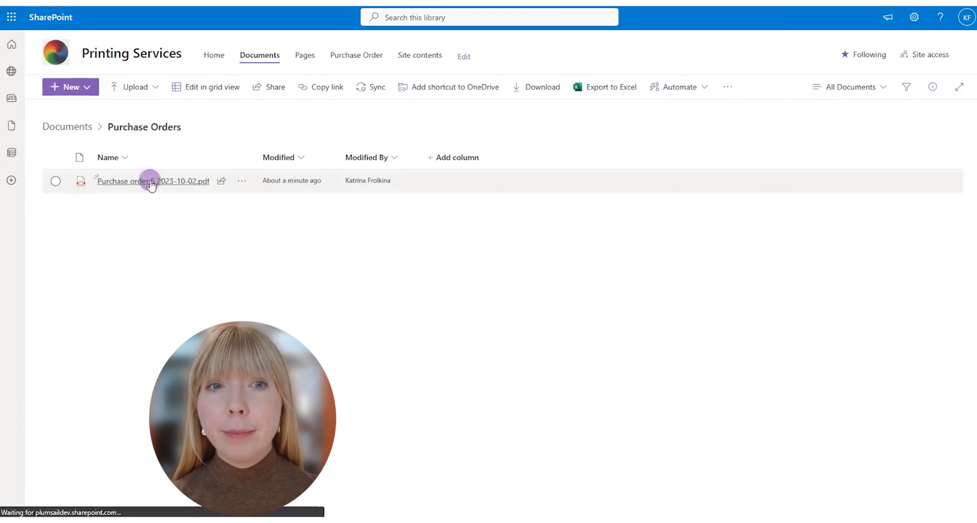